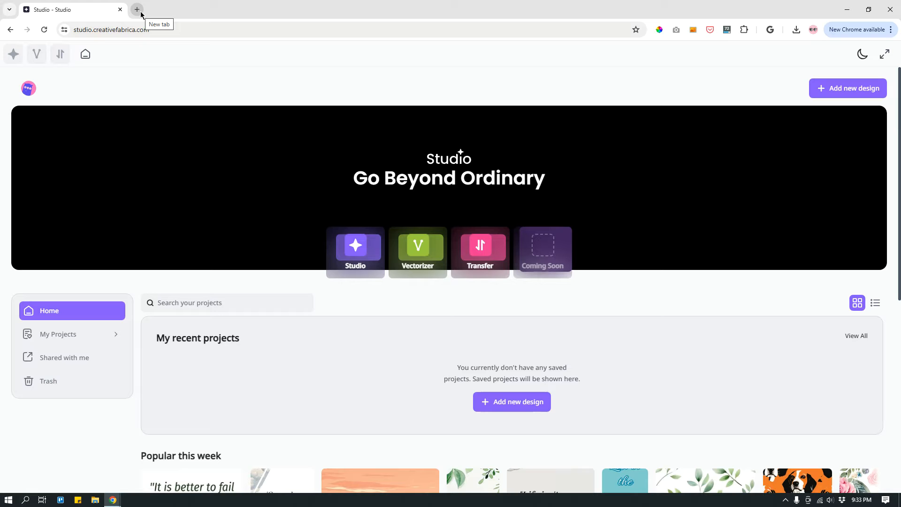
Step: Open the creativefabrica.com homepage in a new browser tab and look through its promo offers and recommendations
{"action": "left_click", "coordinate": [137, 10]}
{"action": "type", "text": "creat"}
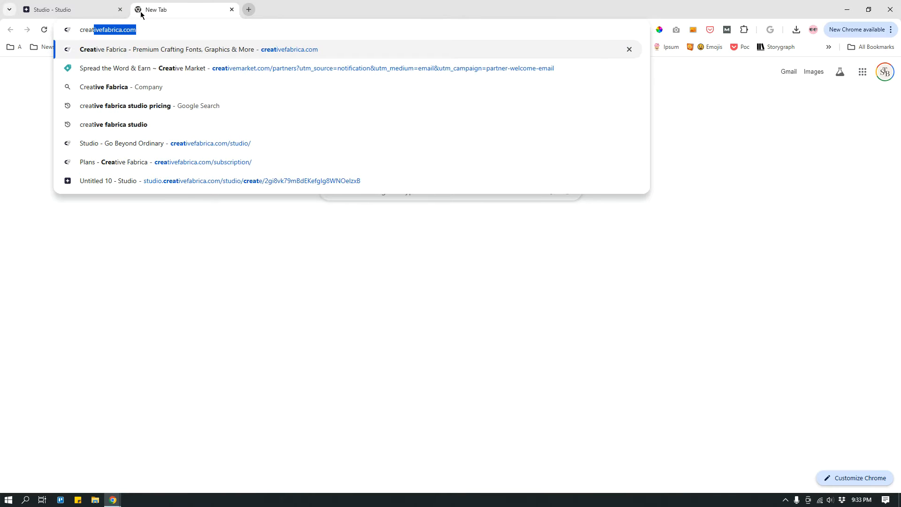
{"action": "type", "text": "ive"}
{"action": "key", "text": "Return"}
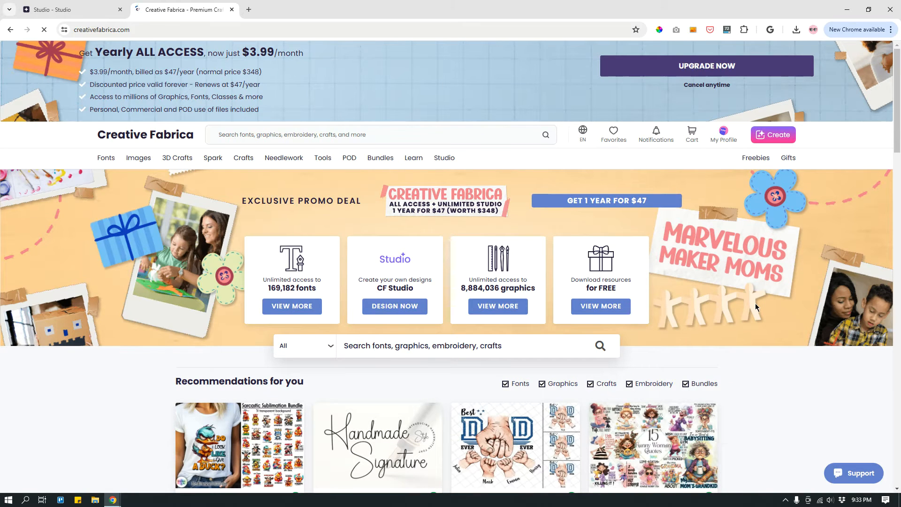
{"action": "scroll", "coordinate": [753, 305], "scroll_direction": "down", "scroll_amount": 3}
{"action": "scroll", "coordinate": [753, 305], "scroll_direction": "down", "scroll_amount": 1}
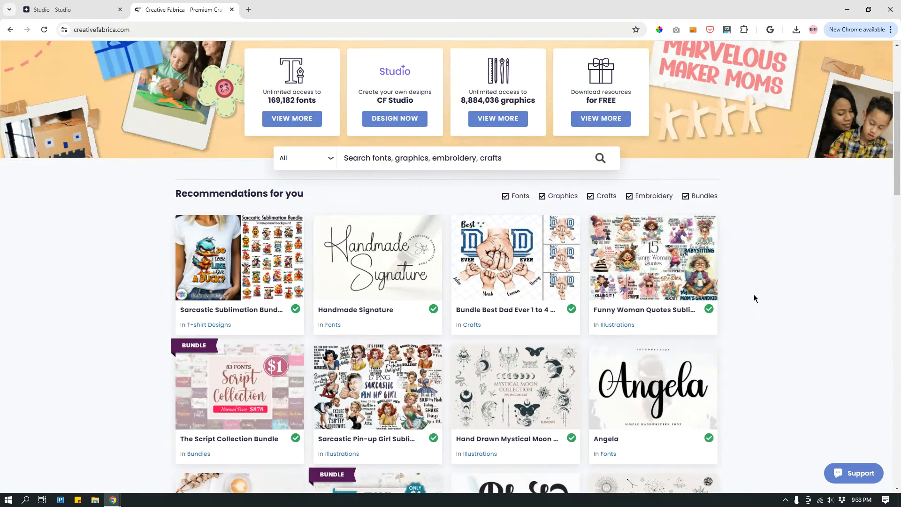
{"action": "scroll", "coordinate": [754, 297], "scroll_direction": "up", "scroll_amount": 4}
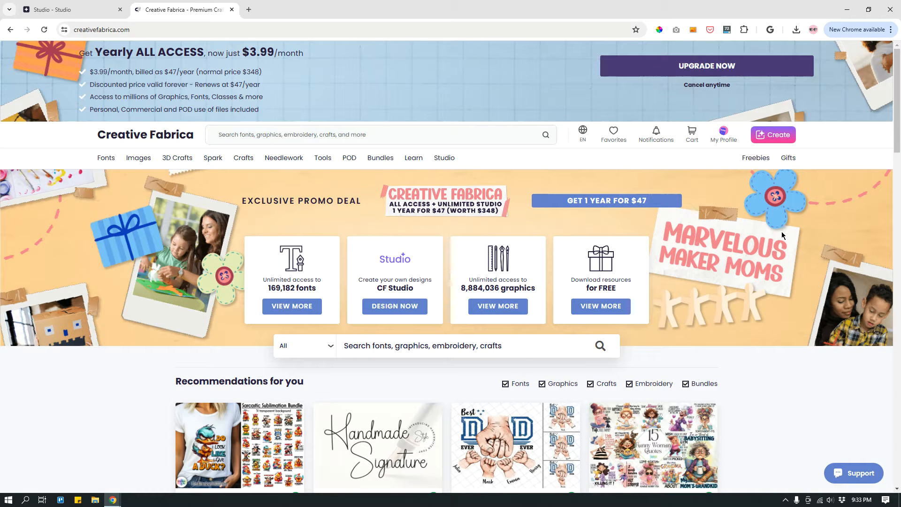
Step: Return to the Studio dashboard and look through its recent projects and popular template sections
{"action": "left_click", "coordinate": [72, 11]}
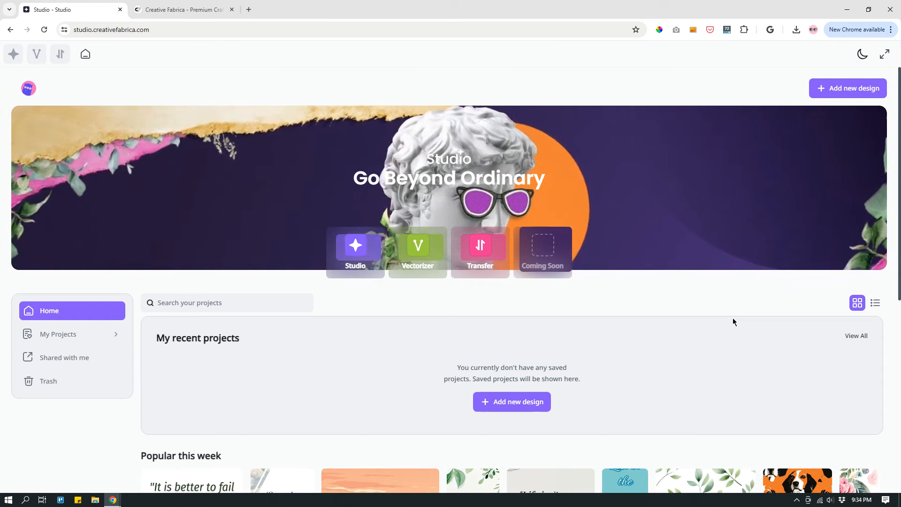
{"action": "scroll", "coordinate": [632, 320], "scroll_direction": "down", "scroll_amount": 5}
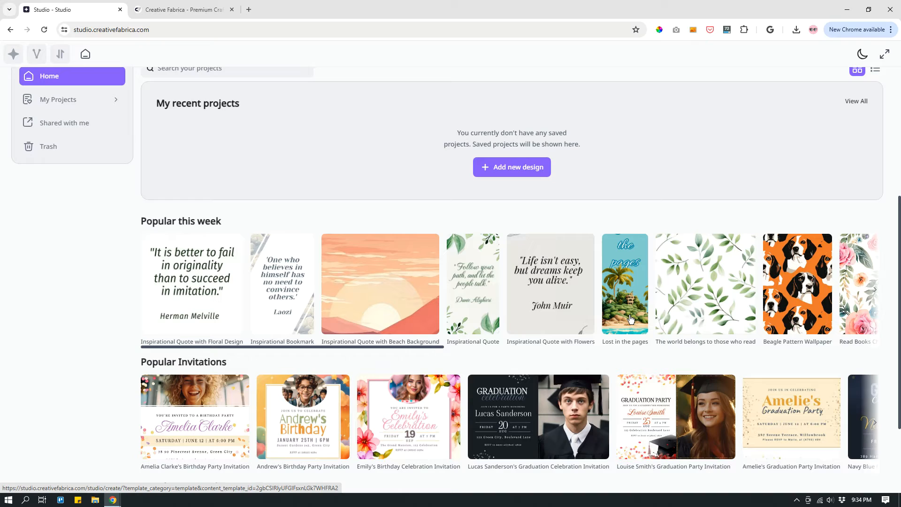
{"action": "scroll", "coordinate": [630, 319], "scroll_direction": "up", "scroll_amount": 5}
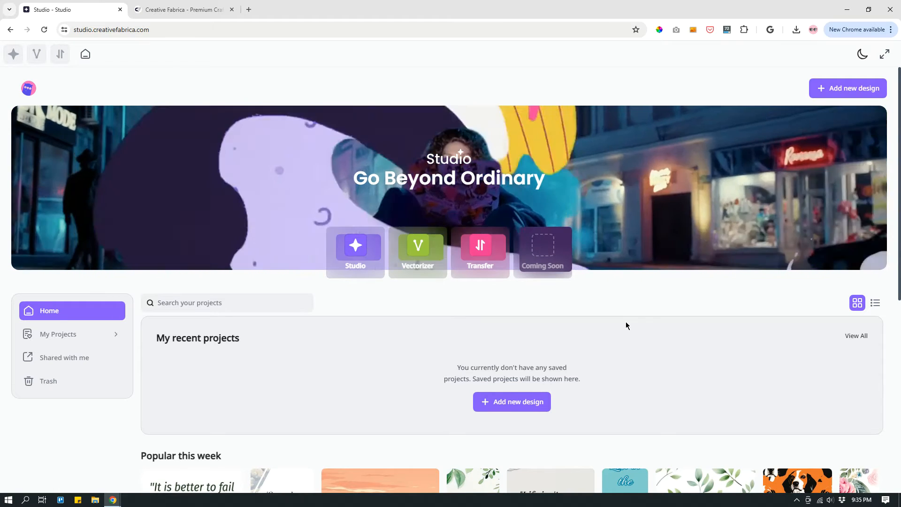
{"action": "scroll", "coordinate": [625, 322], "scroll_direction": "down", "scroll_amount": 1}
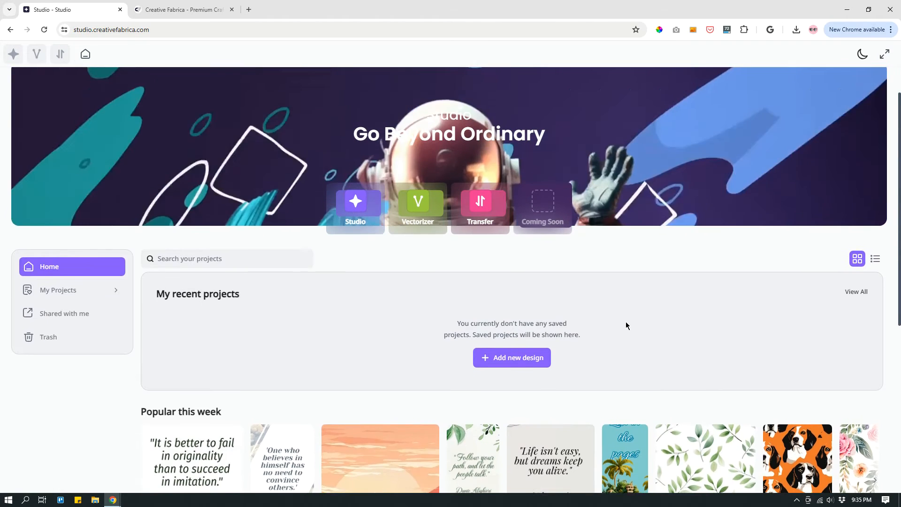
{"action": "scroll", "coordinate": [626, 322], "scroll_direction": "up", "scroll_amount": 1}
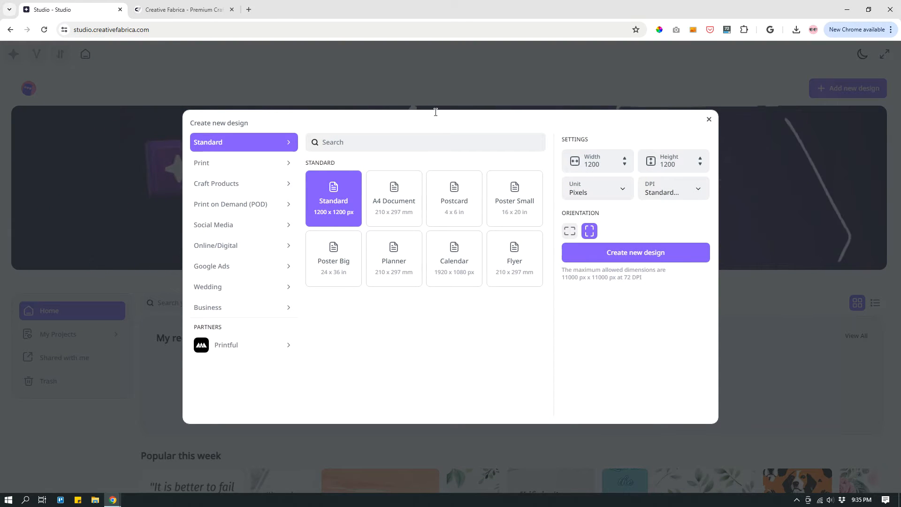
Step: Switch to the Creative Fabrica homepage and examine the yearly All Access offer, highlighting its monthly price
{"action": "left_click", "coordinate": [191, 12]}
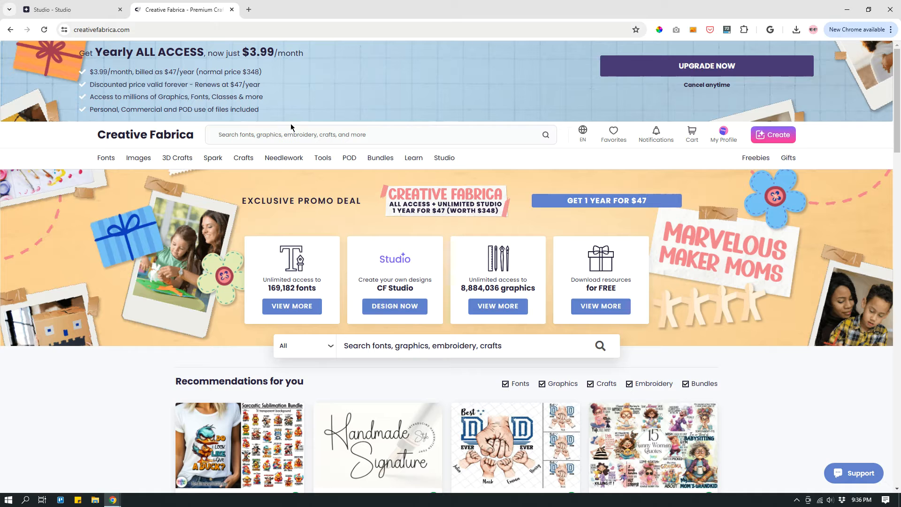
{"action": "scroll", "coordinate": [706, 240], "scroll_direction": "down", "scroll_amount": 3}
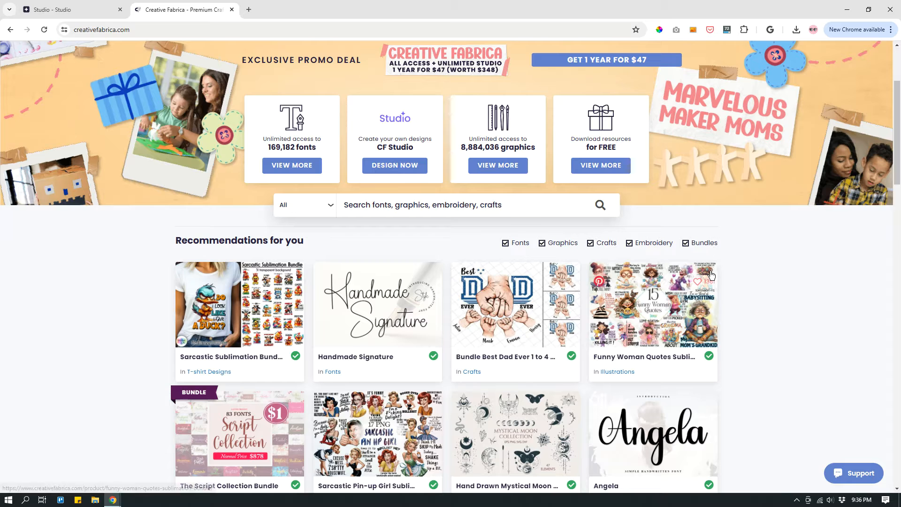
{"action": "scroll", "coordinate": [722, 290], "scroll_direction": "up", "scroll_amount": 3}
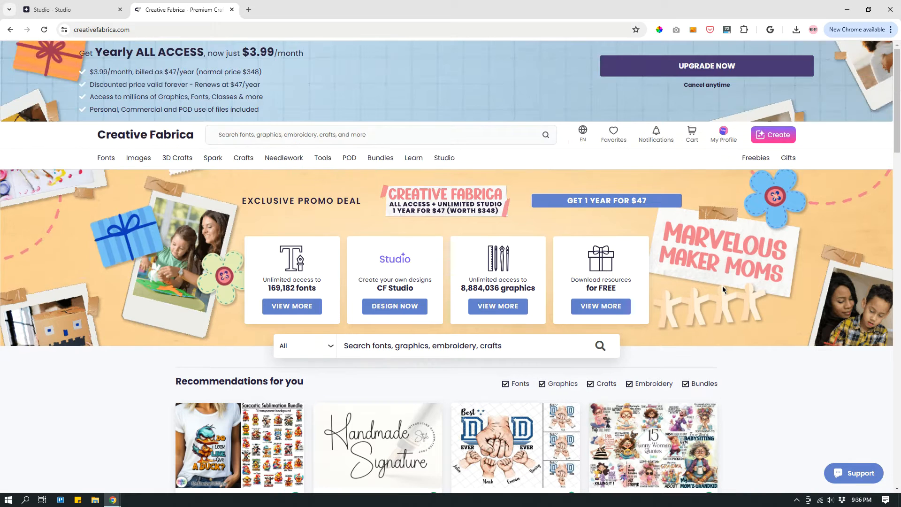
{"action": "left_click_drag", "start_coordinate": [244, 51], "coordinate": [333, 57]}
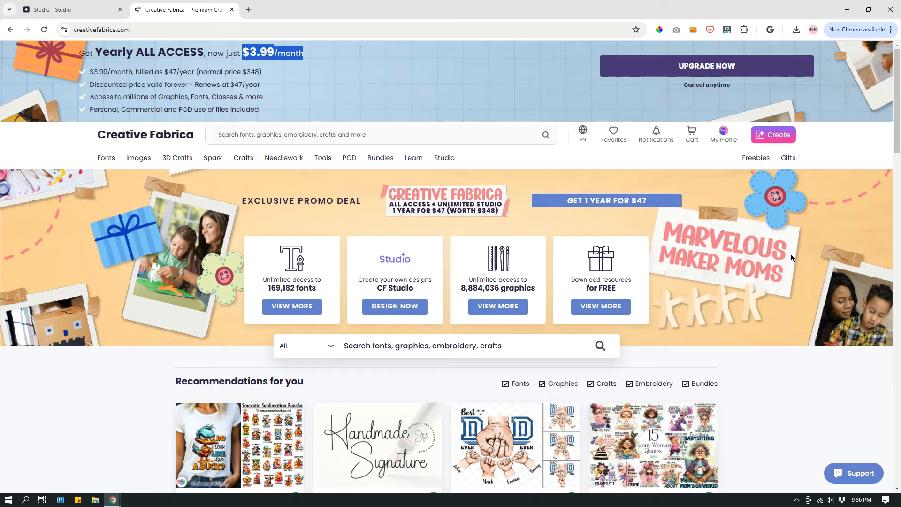
Step: Return to Studio, reopen the setup for a new design, and examine its width, height and unit options
{"action": "left_click", "coordinate": [96, 10]}
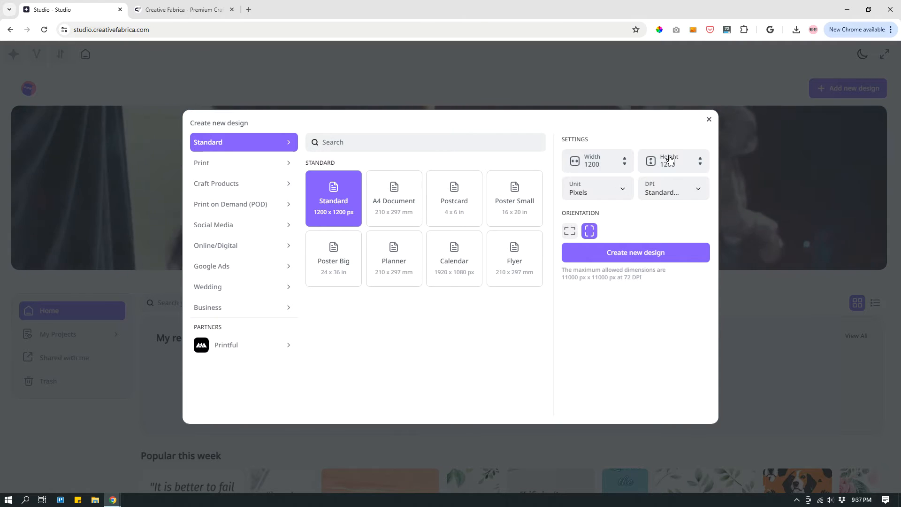
{"action": "left_click", "coordinate": [770, 157]}
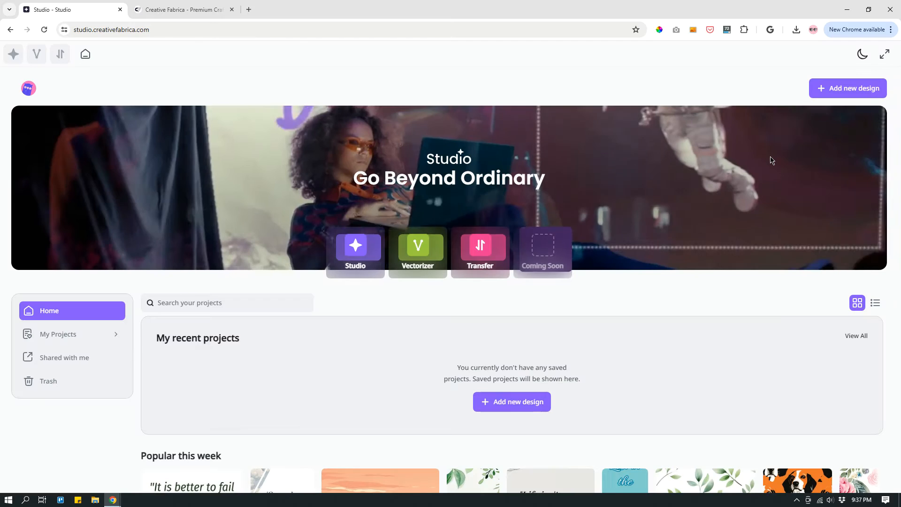
{"action": "left_click", "coordinate": [854, 91]}
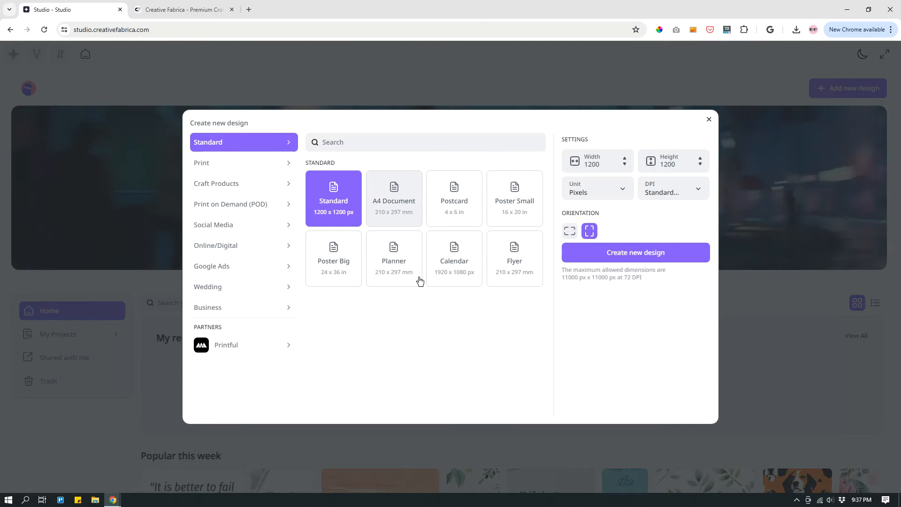
{"action": "left_click", "coordinate": [601, 164]}
{"action": "left_click", "coordinate": [668, 161]}
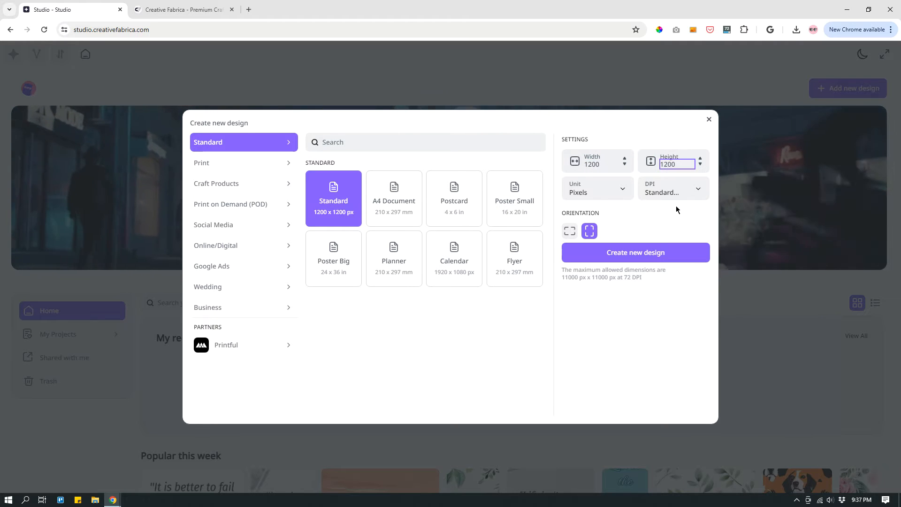
{"action": "left_click", "coordinate": [614, 190]}
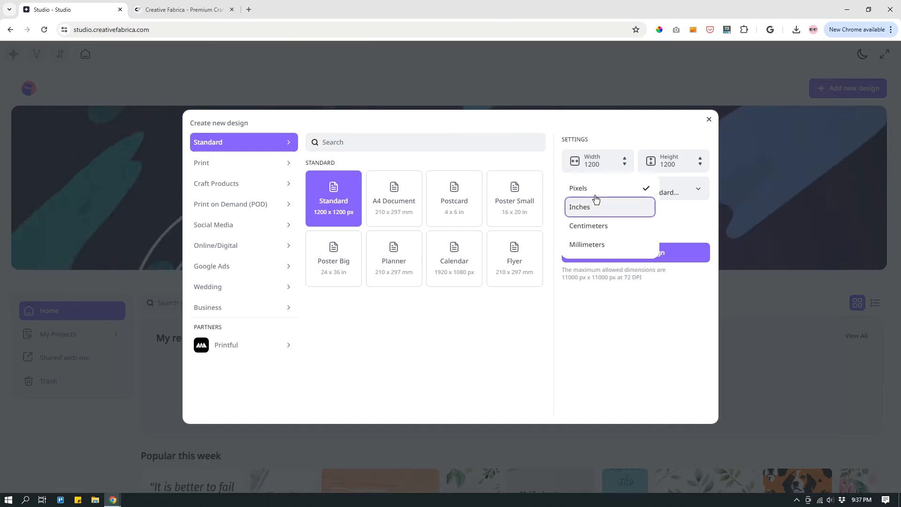
{"action": "left_click", "coordinate": [672, 335]}
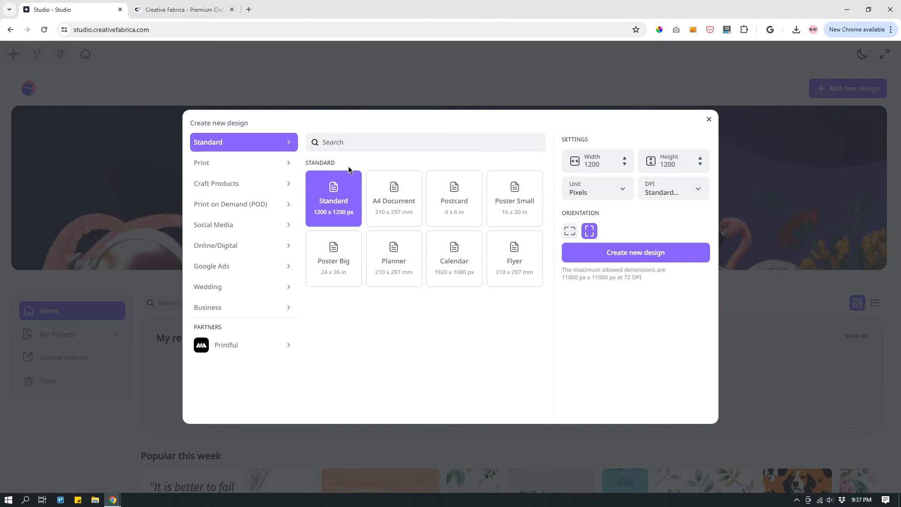
Step: Search the size presets for instagram and create a new design from the 1080 x 1080 px Instagram Post (Square) preset
{"action": "left_click", "coordinate": [343, 142]}
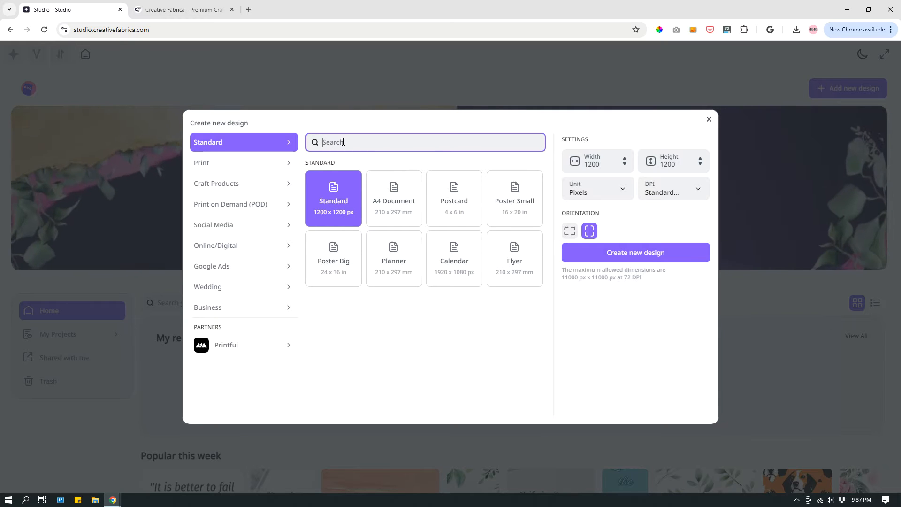
{"action": "type", "text": "inst"}
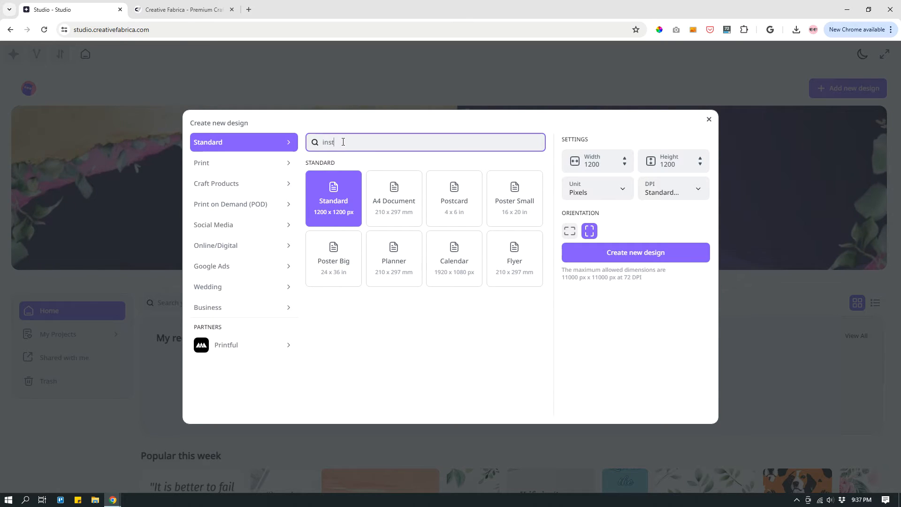
{"action": "type", "text": "agram po"}
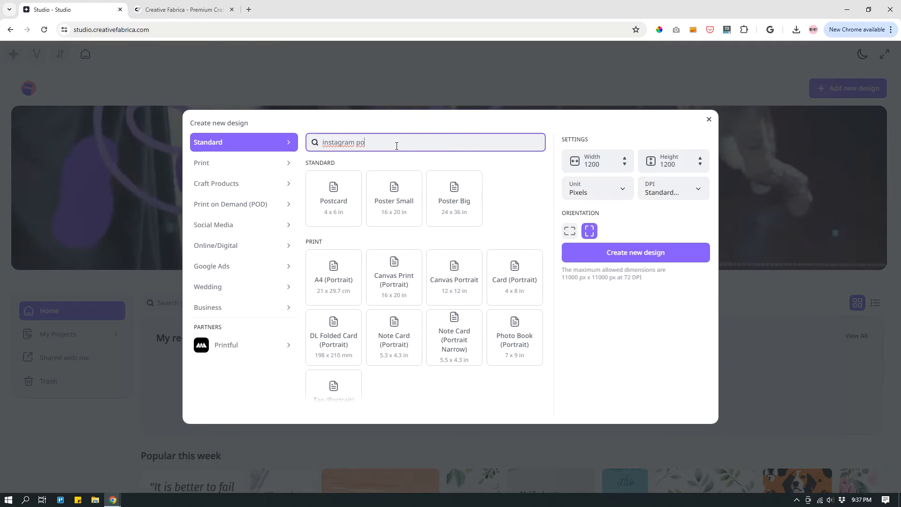
{"action": "key", "text": "BackSpace"}
{"action": "key", "text": "BackSpace"}
{"action": "key", "text": "BackSpace"}
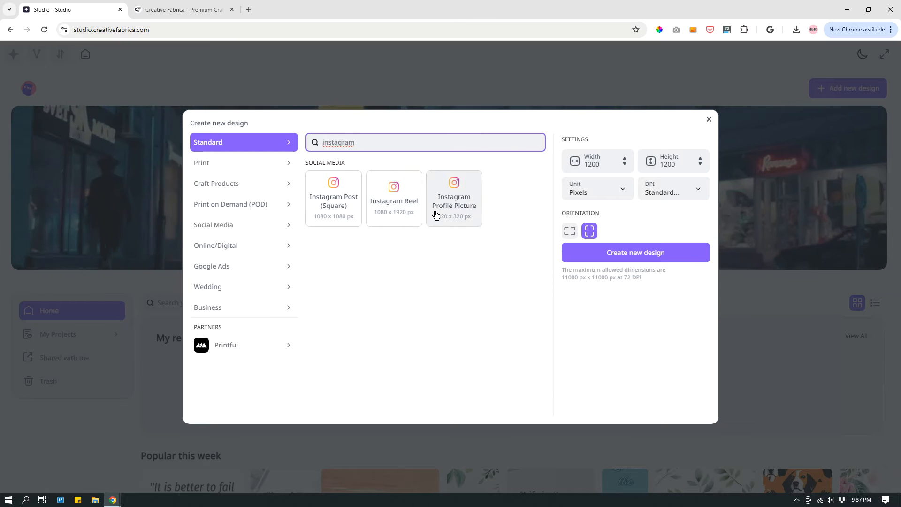
{"action": "left_click", "coordinate": [330, 207]}
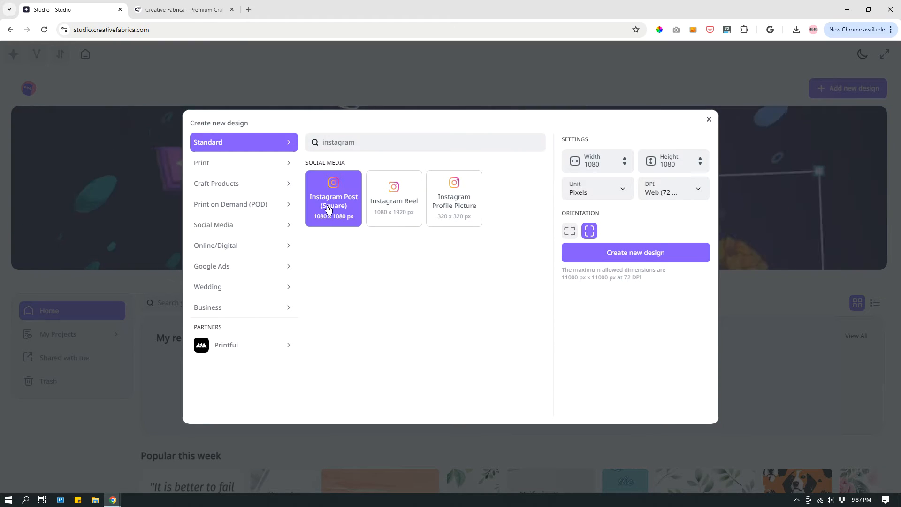
{"action": "left_click", "coordinate": [629, 259]}
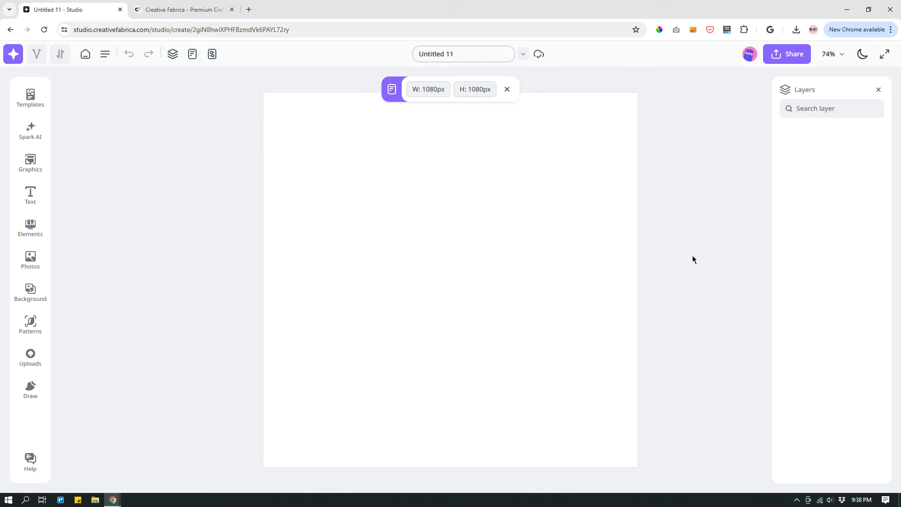
Step: Resize the blank canvas to 2000 px wide by 1000 px high
{"action": "left_click", "coordinate": [435, 93]}
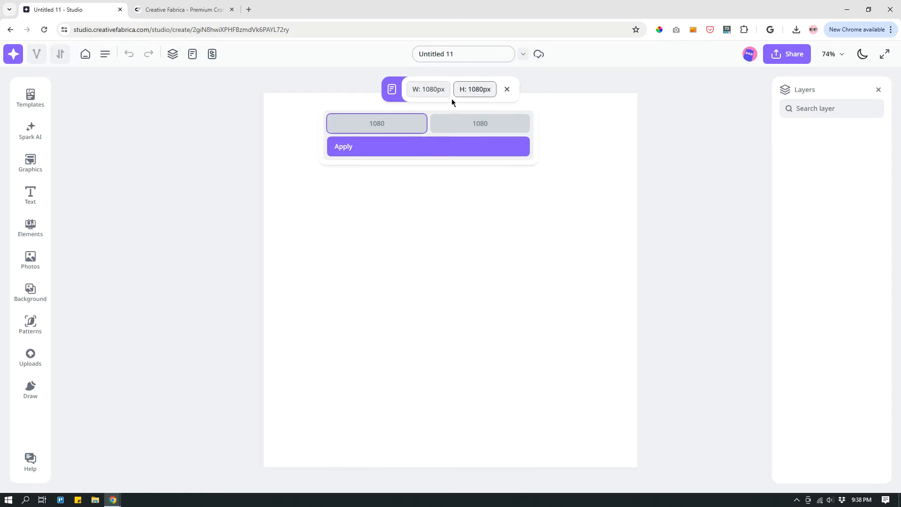
{"action": "left_click", "coordinate": [434, 99]}
{"action": "left_click", "coordinate": [434, 97]}
{"action": "left_click", "coordinate": [432, 96]}
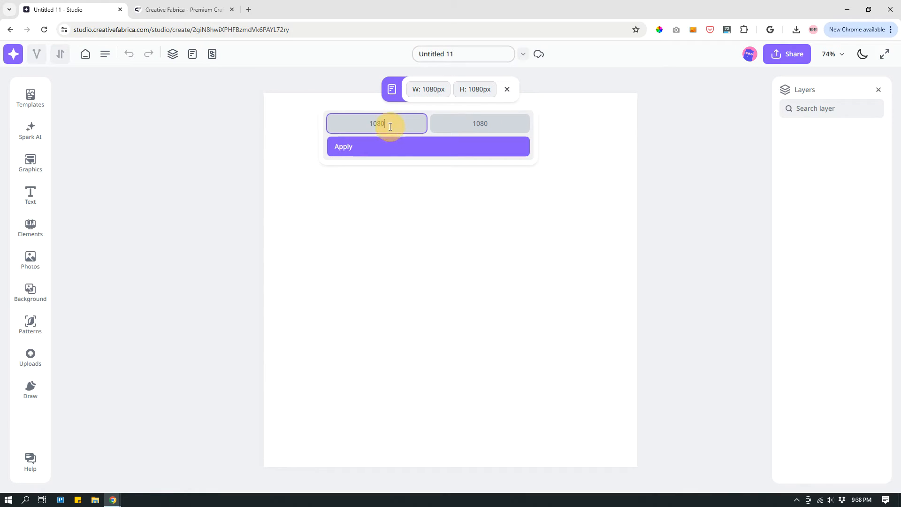
{"action": "left_click_drag", "start_coordinate": [388, 124], "coordinate": [351, 126]}
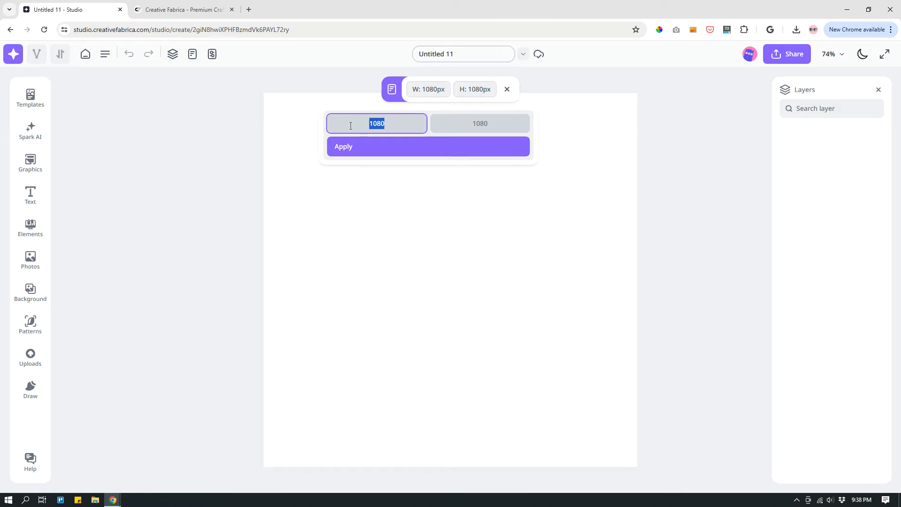
{"action": "type", "text": "2000"}
{"action": "left_click", "coordinate": [491, 125]}
{"action": "key", "text": "BackSpace"}
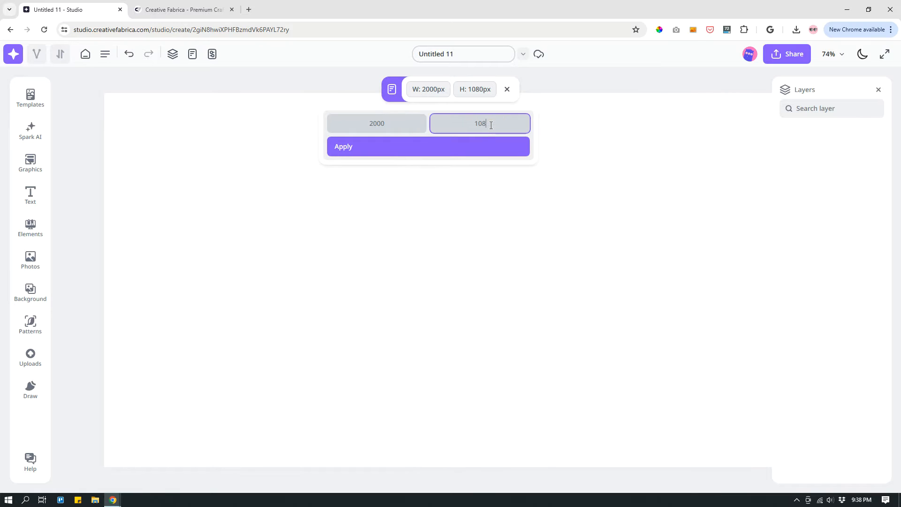
{"action": "key", "text": "BackSpace"}
{"action": "type", "text": "00"}
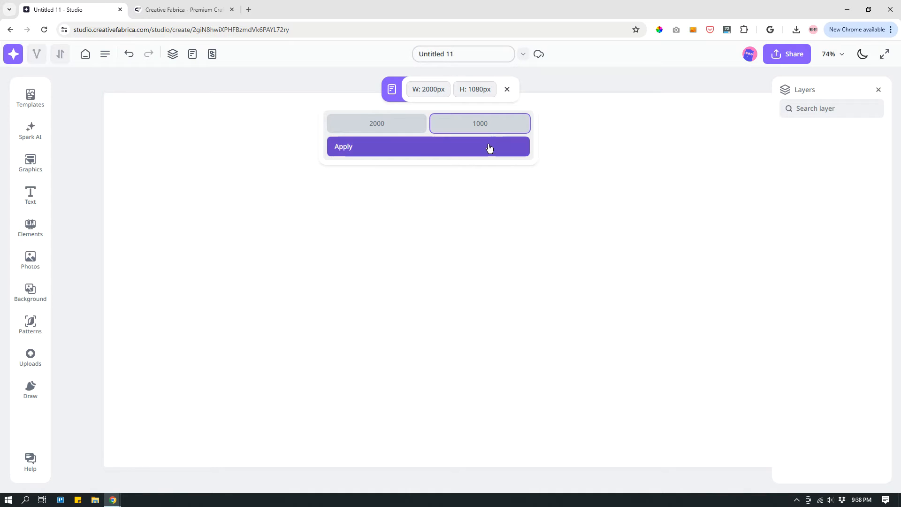
{"action": "left_click", "coordinate": [401, 146]}
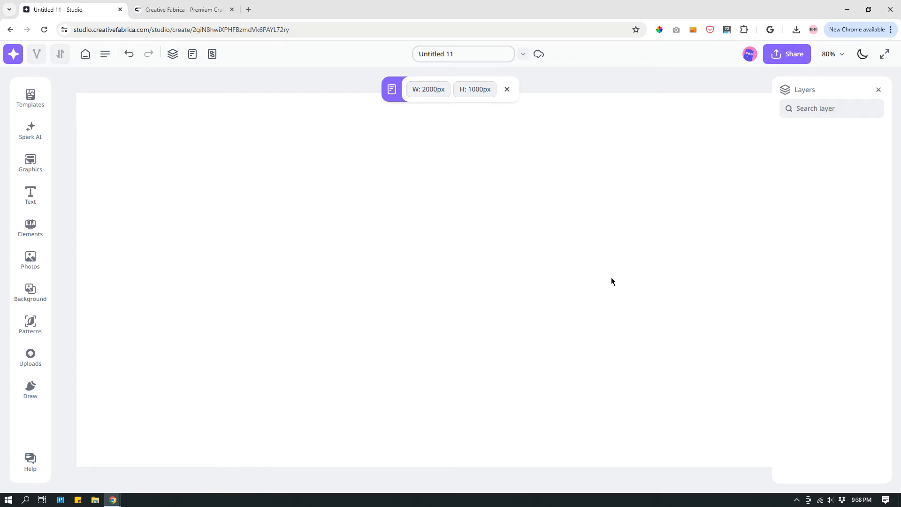
Step: Undo both canvas size changes and redo only the width change
{"action": "left_click", "coordinate": [428, 89]}
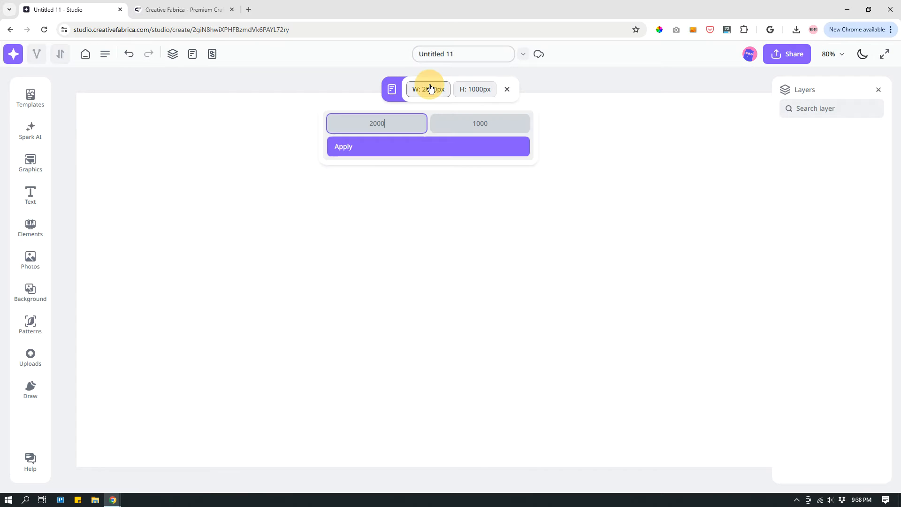
{"action": "left_click", "coordinate": [579, 87]}
{"action": "key", "text": "ctrl+z"}
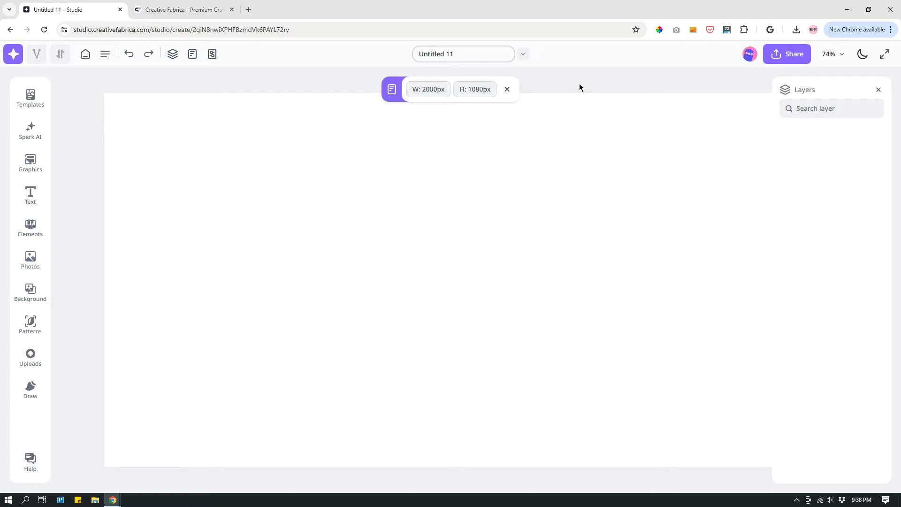
{"action": "key", "text": "ctrl+z"}
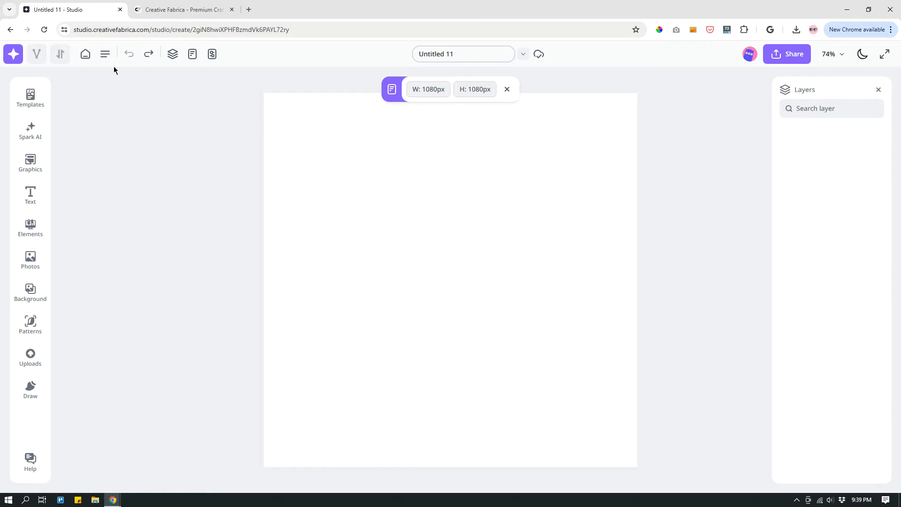
{"action": "left_click", "coordinate": [149, 55]}
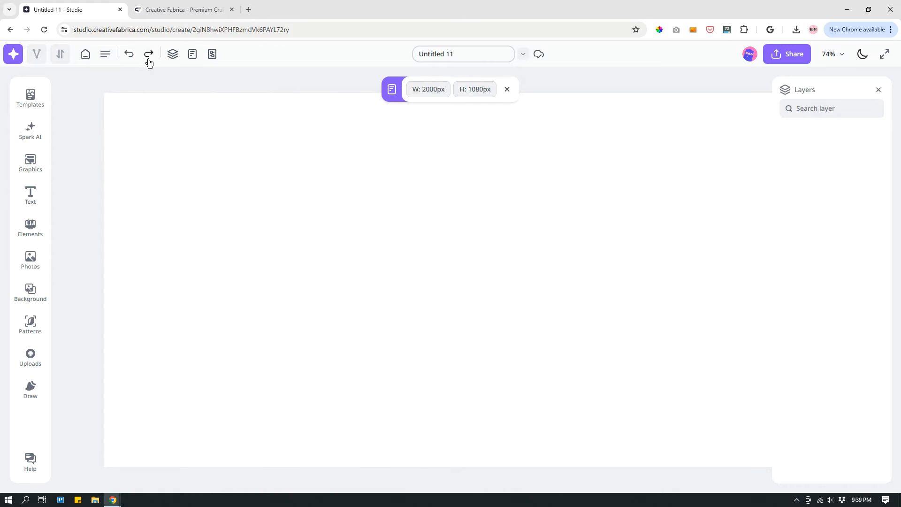
Step: Undo the canvas width change, redo it and undo it again, and close the canvas size controls
{"action": "left_click", "coordinate": [129, 54]}
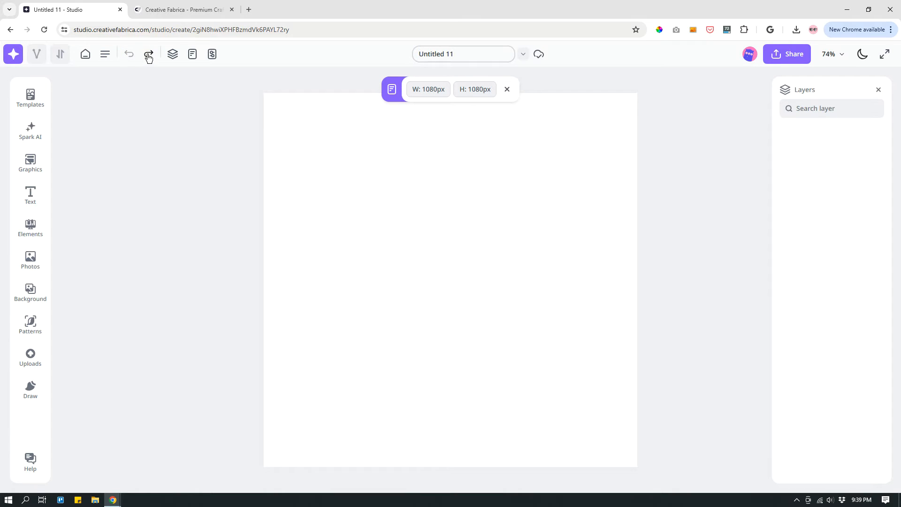
{"action": "left_click", "coordinate": [147, 53]}
{"action": "left_click", "coordinate": [129, 54]}
{"action": "left_click", "coordinate": [507, 90]}
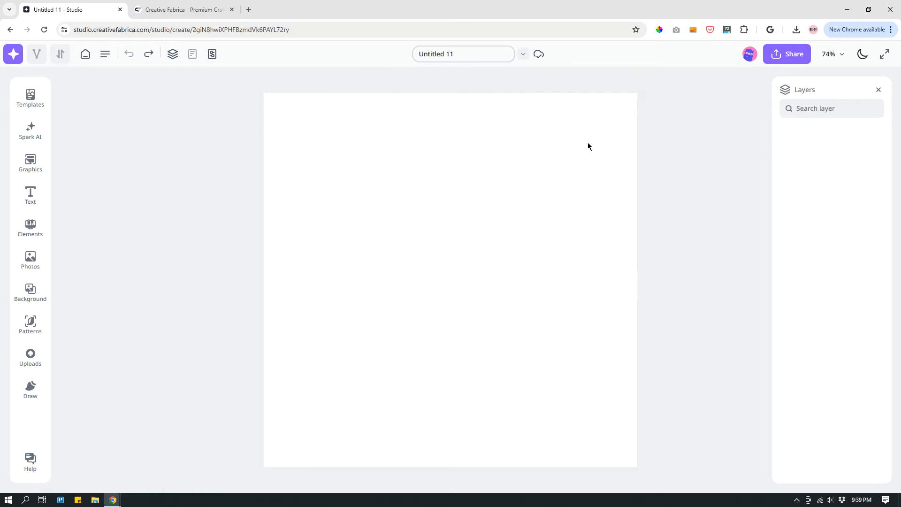
Step: Reopen the canvas size controls to view the width and height settings, and close them
{"action": "left_click", "coordinate": [191, 56]}
{"action": "left_click", "coordinate": [191, 56]}
{"action": "left_click", "coordinate": [192, 57]}
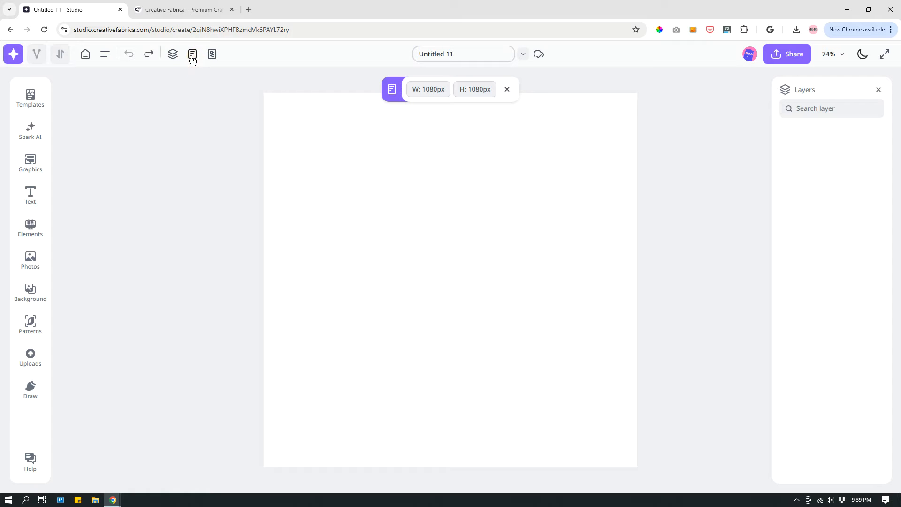
{"action": "left_click", "coordinate": [506, 89]}
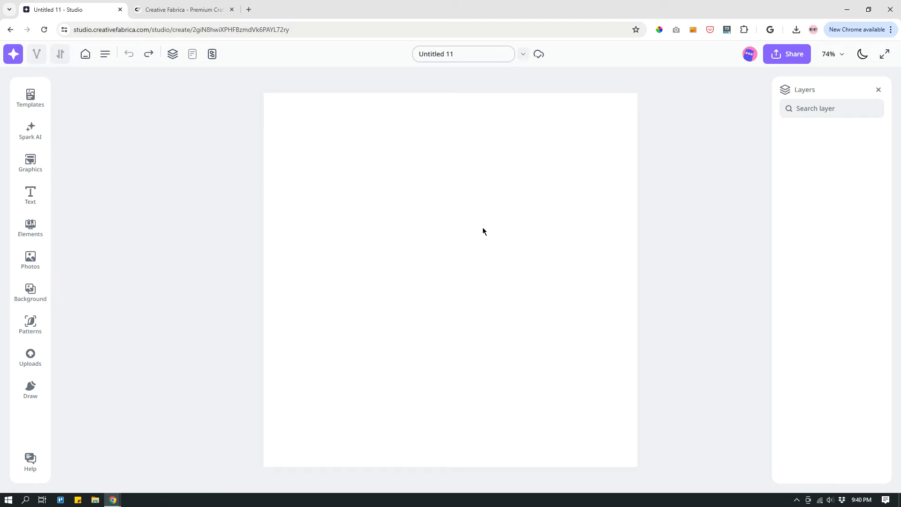
Step: Fill the canvas background with the golden yellow preset color #e4bc67
{"action": "left_click", "coordinate": [29, 295]}
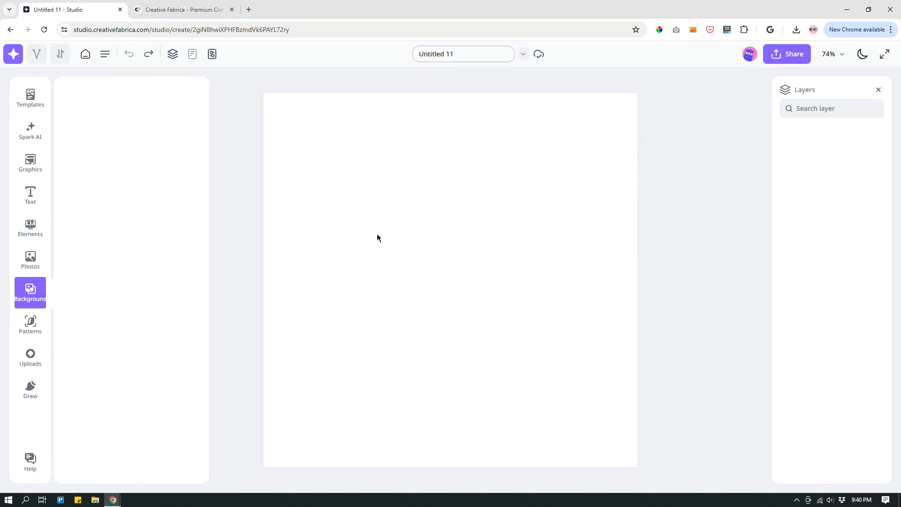
{"action": "left_click", "coordinate": [104, 112]}
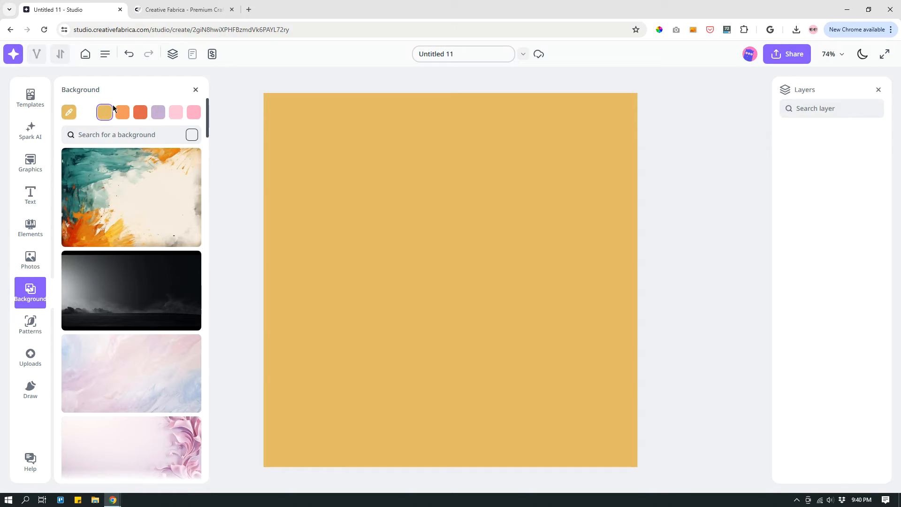
Step: Try custom purple shades for the background and restore the golden yellow #e4bc67 preset
{"action": "left_click", "coordinate": [69, 114]}
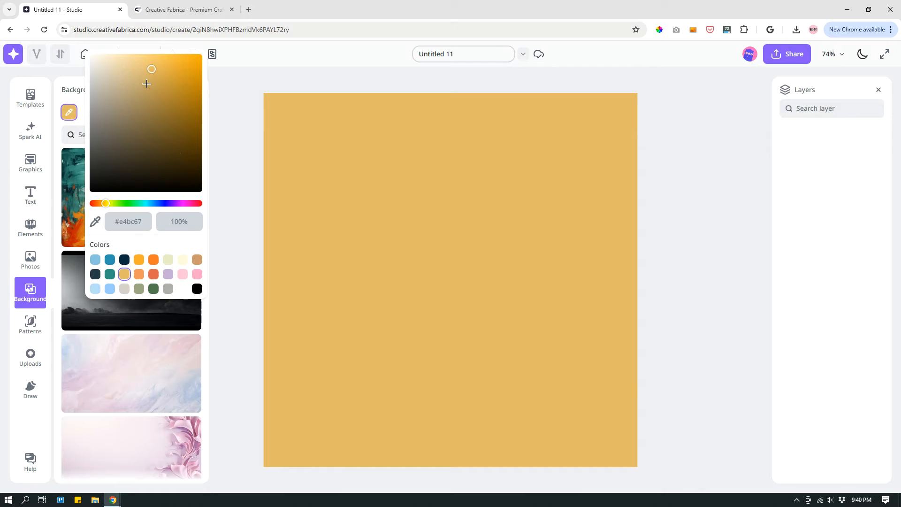
{"action": "left_click_drag", "start_coordinate": [116, 203], "coordinate": [170, 203]}
{"action": "left_click", "coordinate": [129, 87]}
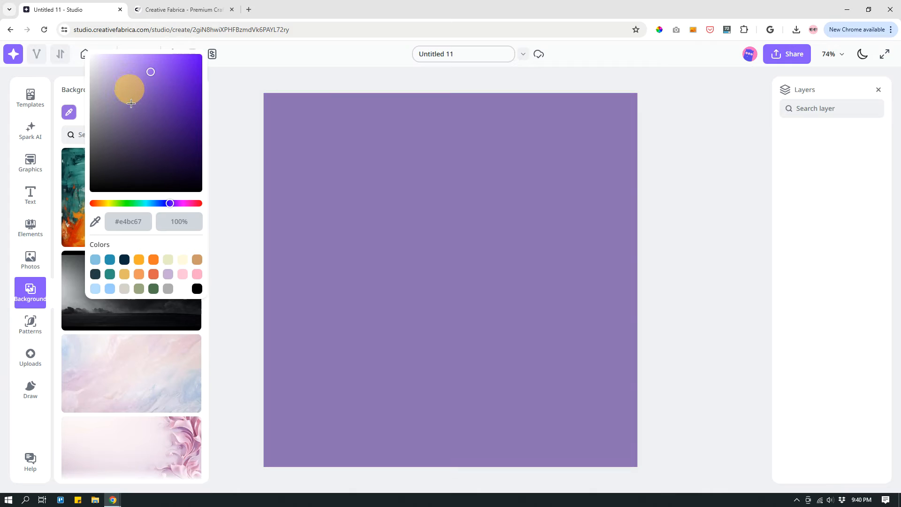
{"action": "left_click", "coordinate": [132, 104]}
{"action": "left_click", "coordinate": [145, 132]}
{"action": "left_click", "coordinate": [112, 91]}
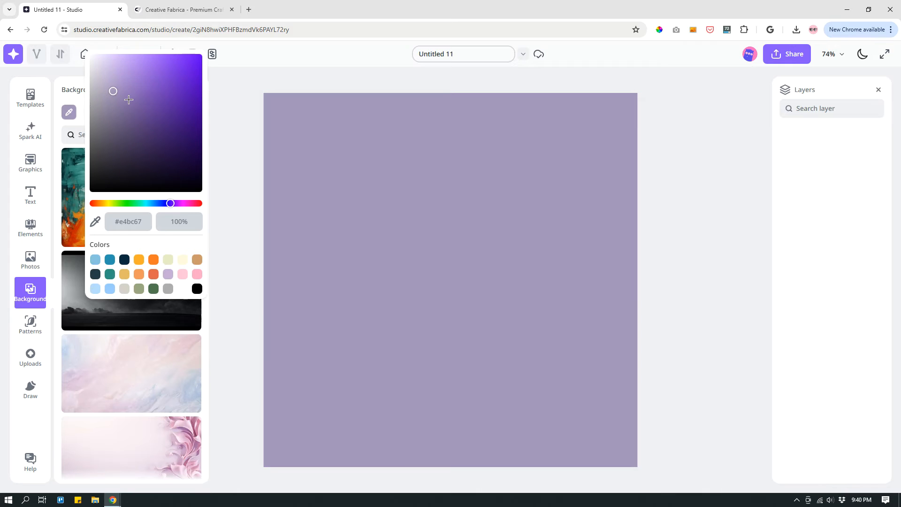
{"action": "left_click", "coordinate": [132, 223]}
{"action": "left_click_drag", "start_coordinate": [117, 222], "coordinate": [281, 208]}
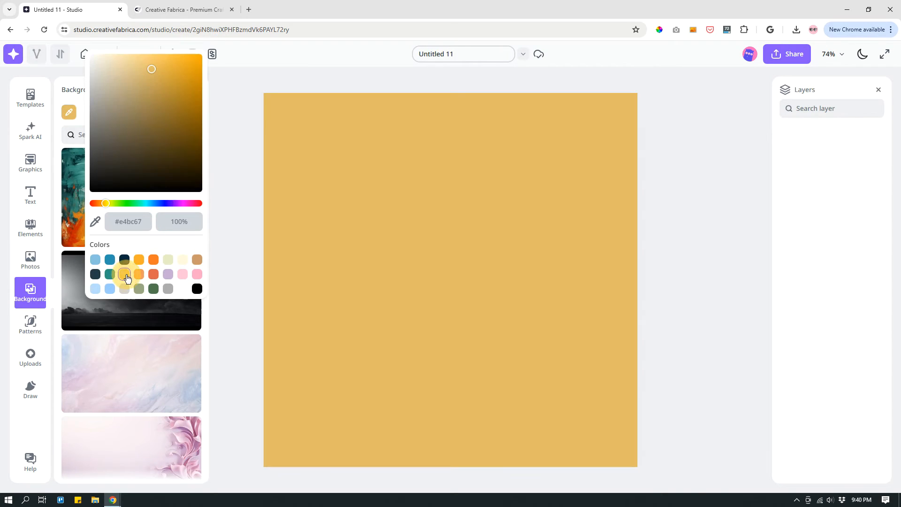
{"action": "left_click", "coordinate": [123, 274]}
{"action": "left_click", "coordinate": [696, 220]}
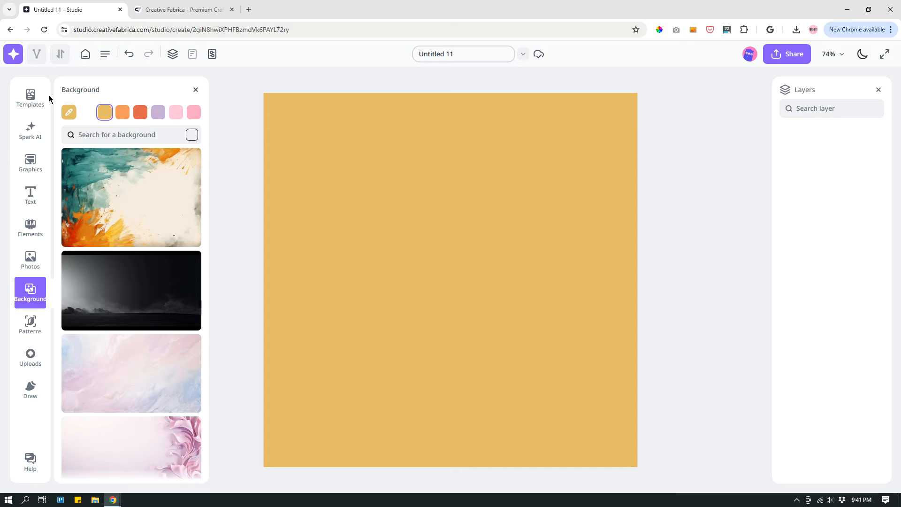
Step: Browse the stock photo library and examine its search option and the available images
{"action": "left_click", "coordinate": [32, 259]}
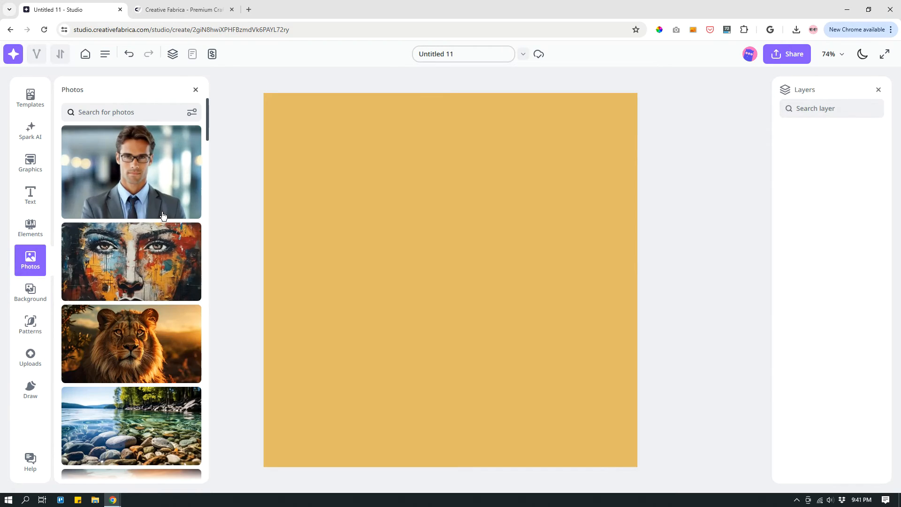
{"action": "scroll", "coordinate": [111, 233], "scroll_direction": "down", "scroll_amount": 6}
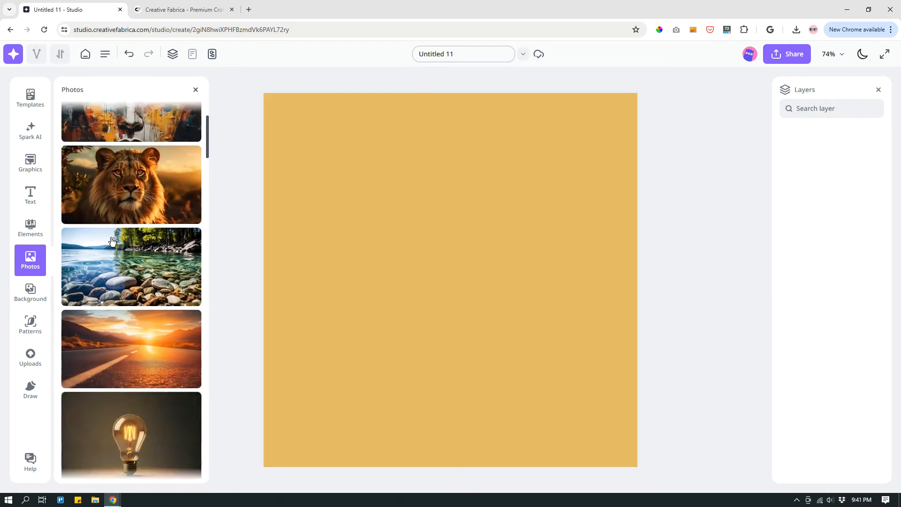
{"action": "scroll", "coordinate": [143, 242], "scroll_direction": "up", "scroll_amount": 6}
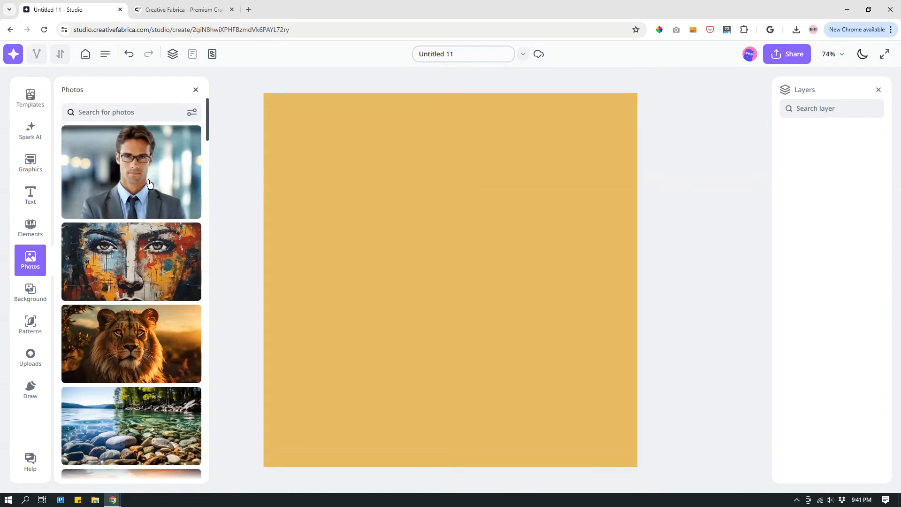
{"action": "left_click", "coordinate": [121, 111]}
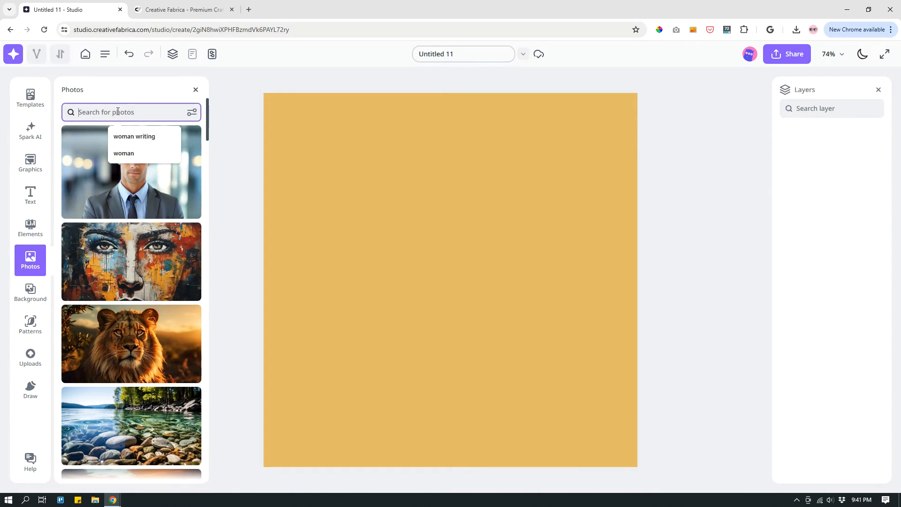
{"action": "left_click", "coordinate": [166, 92]}
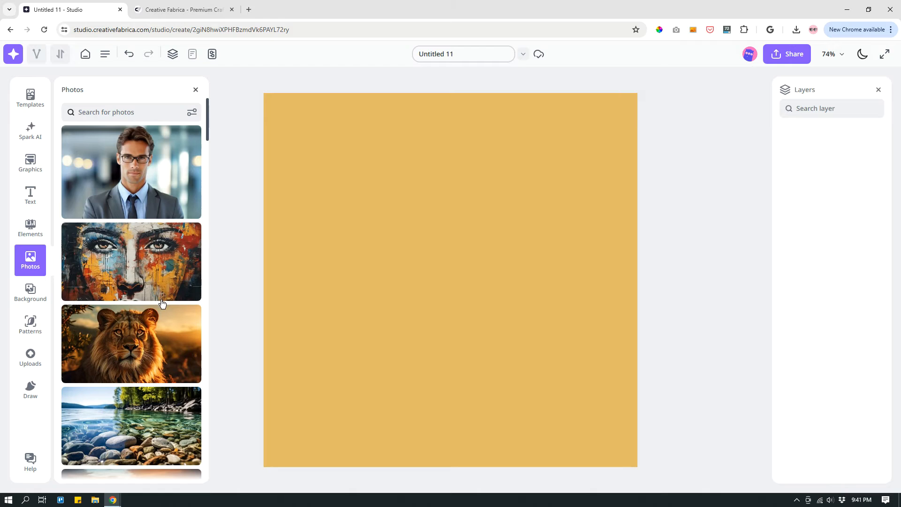
{"action": "scroll", "coordinate": [158, 305], "scroll_direction": "down", "scroll_amount": 3}
{"action": "scroll", "coordinate": [159, 312], "scroll_direction": "down", "scroll_amount": 6}
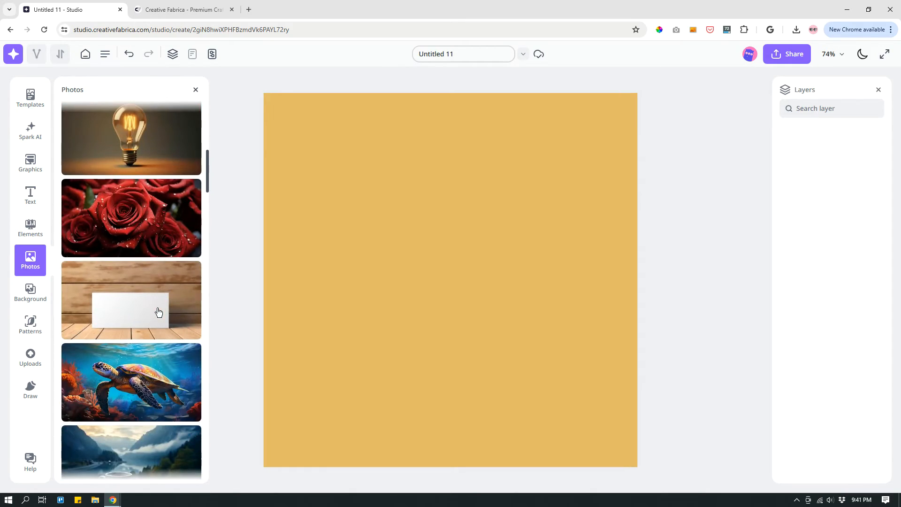
{"action": "scroll", "coordinate": [161, 311], "scroll_direction": "down", "scroll_amount": 5}
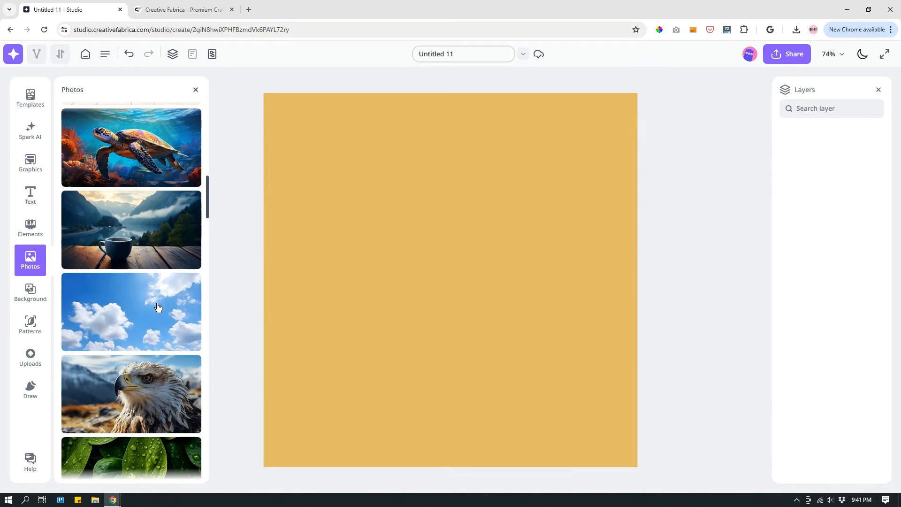
{"action": "scroll", "coordinate": [152, 318], "scroll_direction": "up", "scroll_amount": 15}
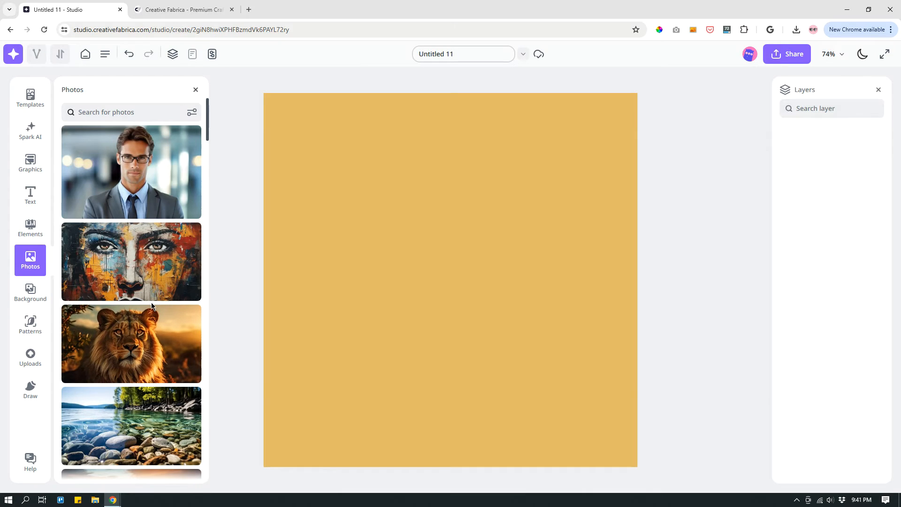
Step: Place the uploaded photo of the woman looking up on the canvas and close the uploads
{"action": "left_click", "coordinate": [36, 364]}
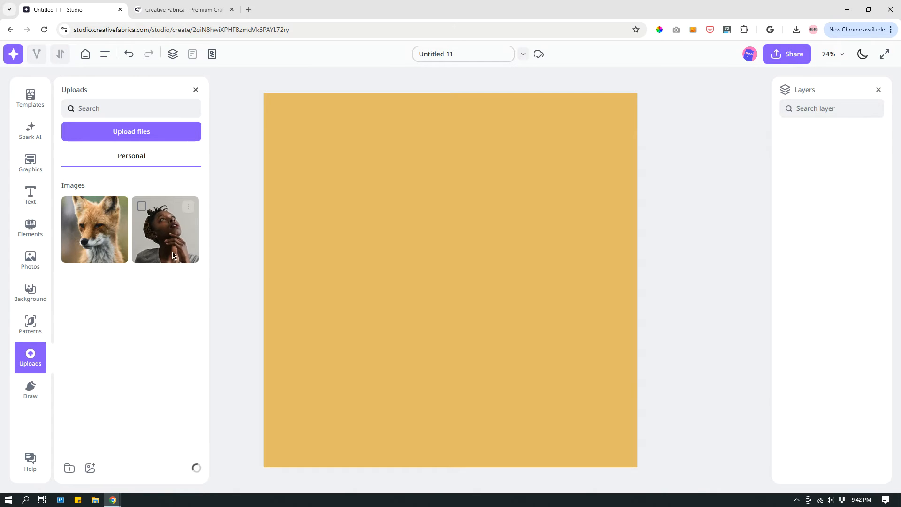
{"action": "left_click", "coordinate": [167, 239]}
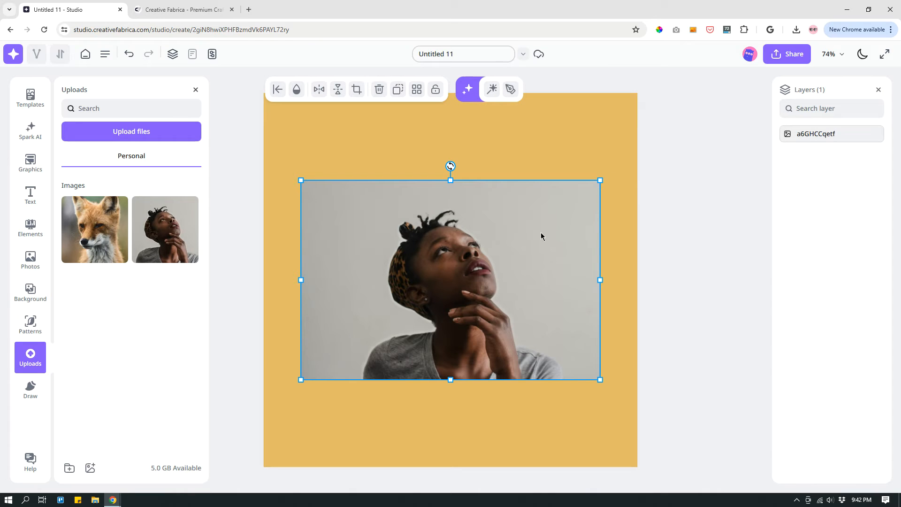
{"action": "left_click", "coordinate": [196, 89]}
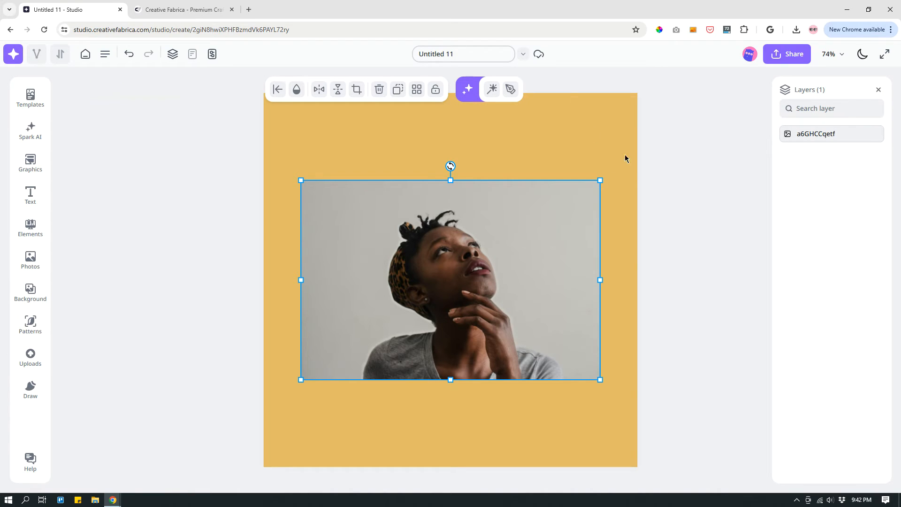
{"action": "left_click", "coordinate": [605, 150]}
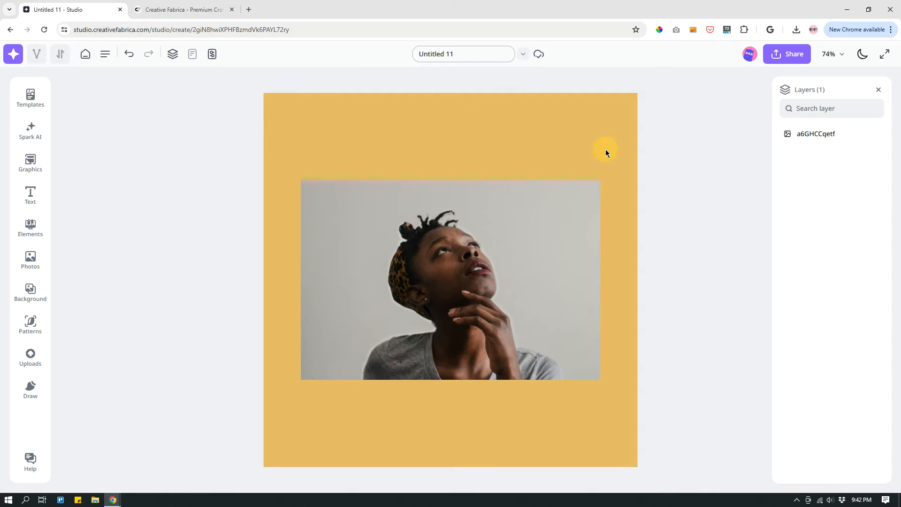
Step: Remove the gray background from the photo of the woman
{"action": "left_click", "coordinate": [467, 280]}
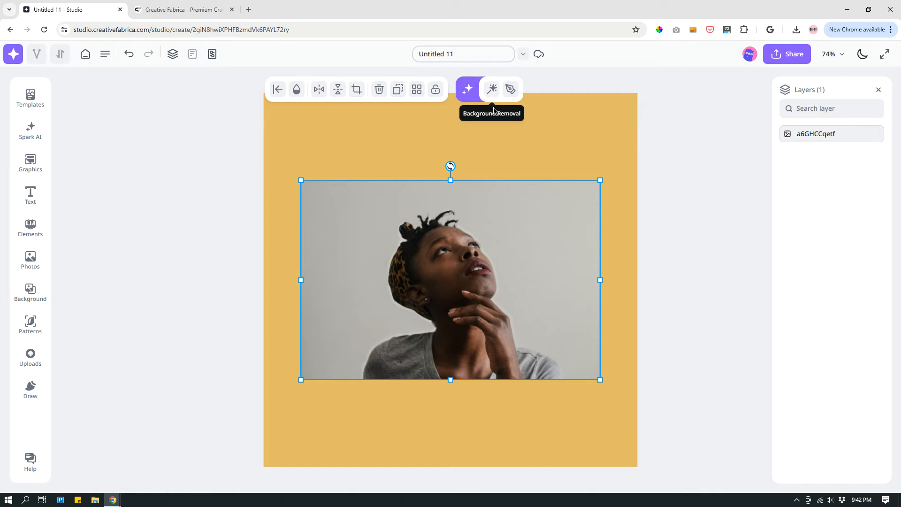
{"action": "left_click", "coordinate": [595, 135]}
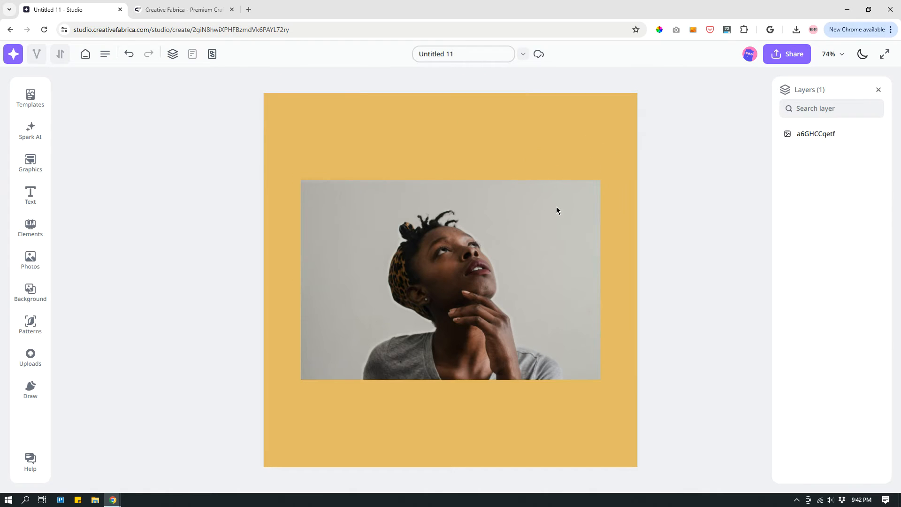
{"action": "left_click", "coordinate": [535, 225]}
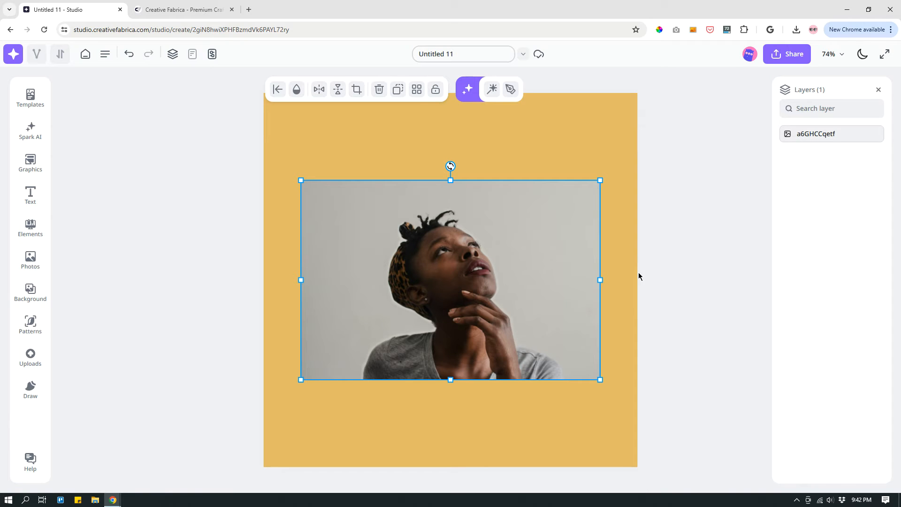
{"action": "left_click", "coordinate": [493, 90]}
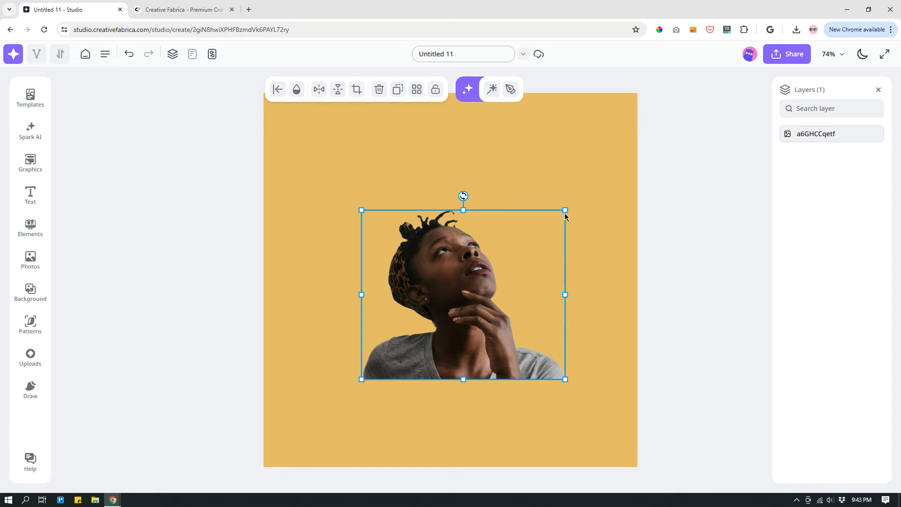
Step: Enlarge the cut-out image of the woman to about 711 x 591 px
{"action": "left_click_drag", "start_coordinate": [564, 213], "coordinate": [586, 194]}
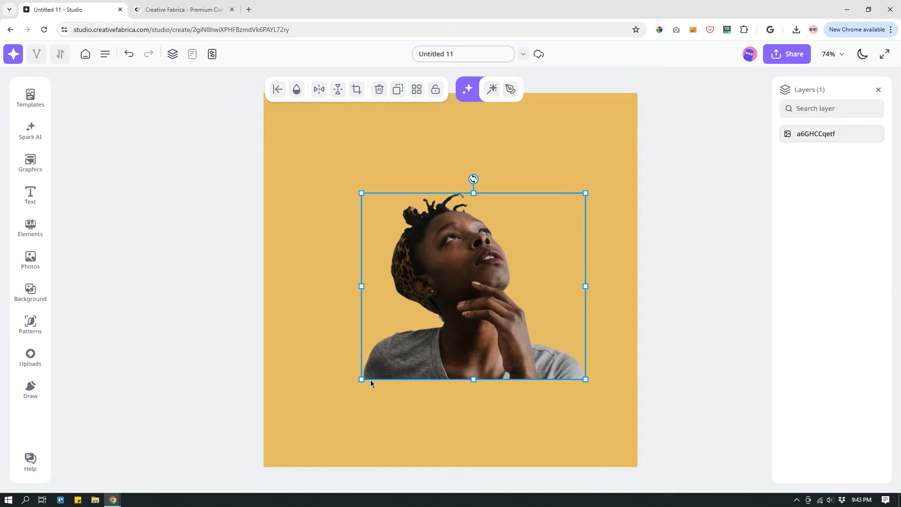
{"action": "left_click_drag", "start_coordinate": [361, 379], "coordinate": [341, 403]}
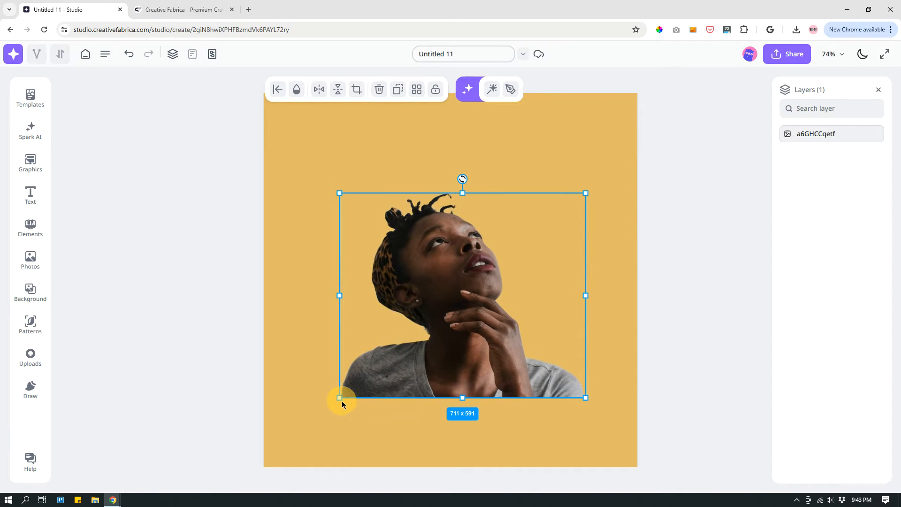
{"action": "left_click", "coordinate": [593, 167]}
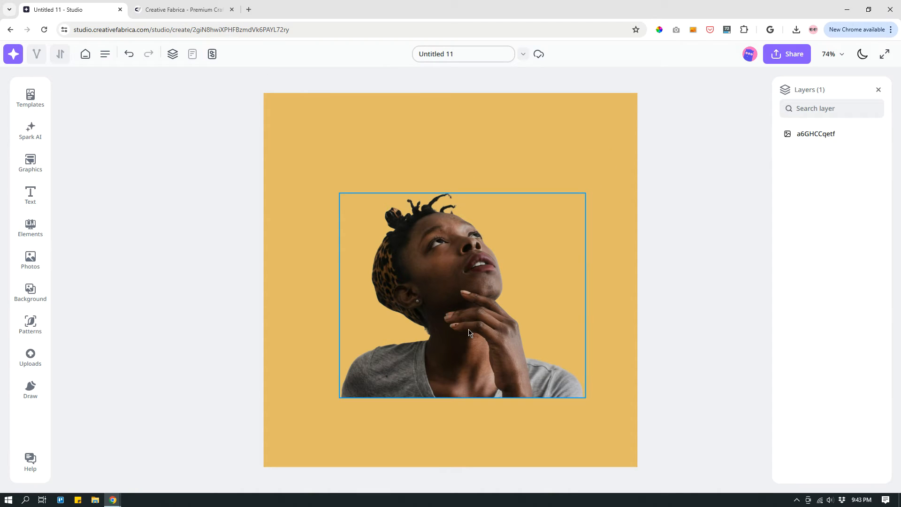
Step: Move the cut-out woman to the canvas's lower-left corner, tilt her slightly counterclockwise and enlarge her a little
{"action": "left_click_drag", "start_coordinate": [445, 361], "coordinate": [387, 415]}
{"action": "left_click_drag", "start_coordinate": [385, 249], "coordinate": [368, 237]}
{"action": "left_click_drag", "start_coordinate": [415, 312], "coordinate": [428, 326]}
{"action": "left_click_drag", "start_coordinate": [525, 245], "coordinate": [529, 241]}
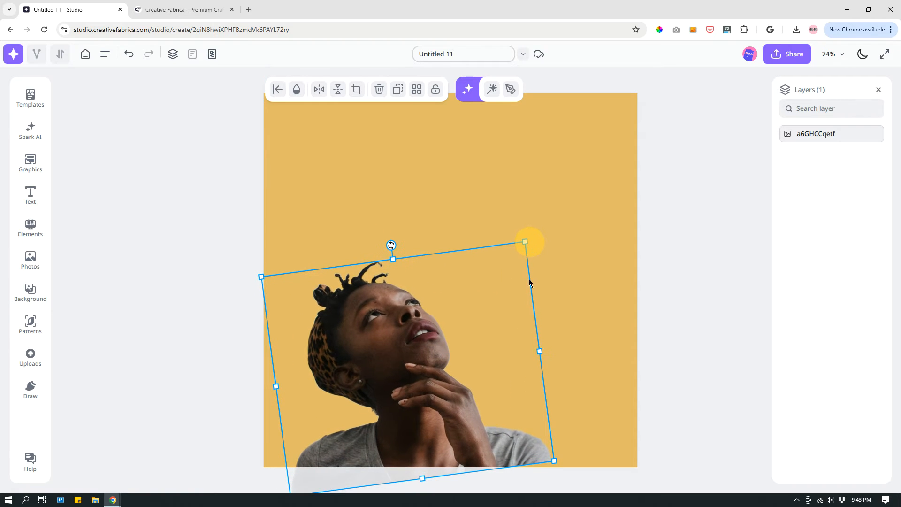
Step: Straighten the cut-out woman, tilt her slightly counterclockwise again and deselect the image
{"action": "left_click", "coordinate": [464, 403]}
{"action": "left_click_drag", "start_coordinate": [391, 245], "coordinate": [427, 244]}
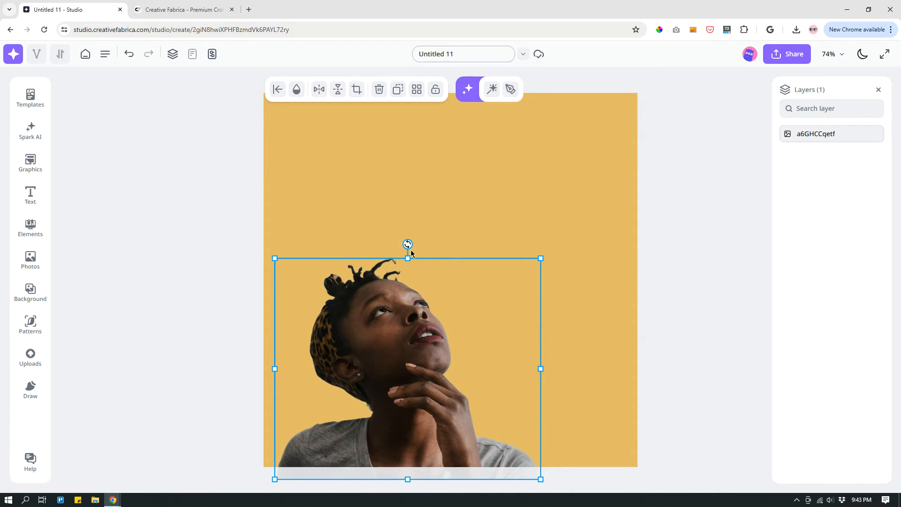
{"action": "left_click_drag", "start_coordinate": [408, 244], "coordinate": [409, 244]}
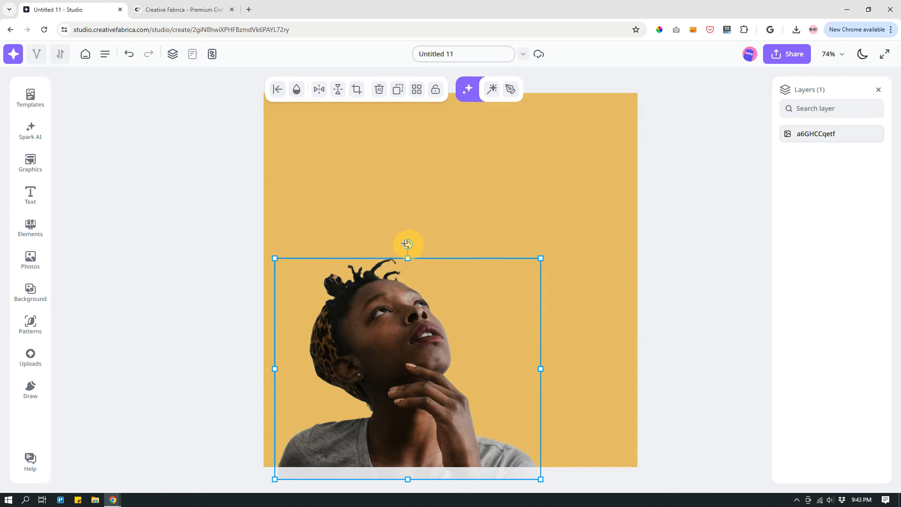
{"action": "mouse_move", "coordinate": [405, 244]}
{"action": "left_mouse_down"}
{"action": "mouse_move", "coordinate": [392, 244]}
{"action": "mouse_move", "coordinate": [425, 247]}
{"action": "mouse_move", "coordinate": [399, 253]}
{"action": "mouse_move", "coordinate": [398, 246]}
{"action": "left_mouse_up"}
{"action": "left_click", "coordinate": [657, 280]}
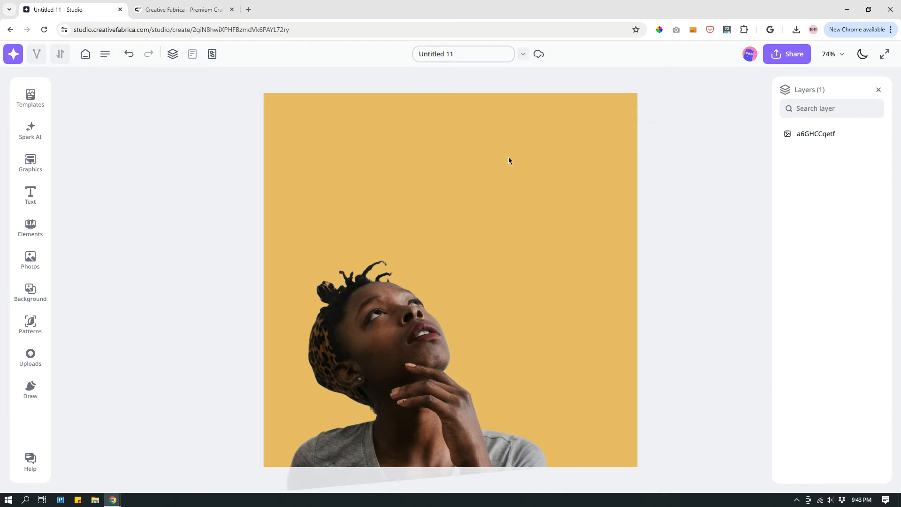
Step: Search the graphics library for "speech bubble"
{"action": "left_click", "coordinate": [33, 167]}
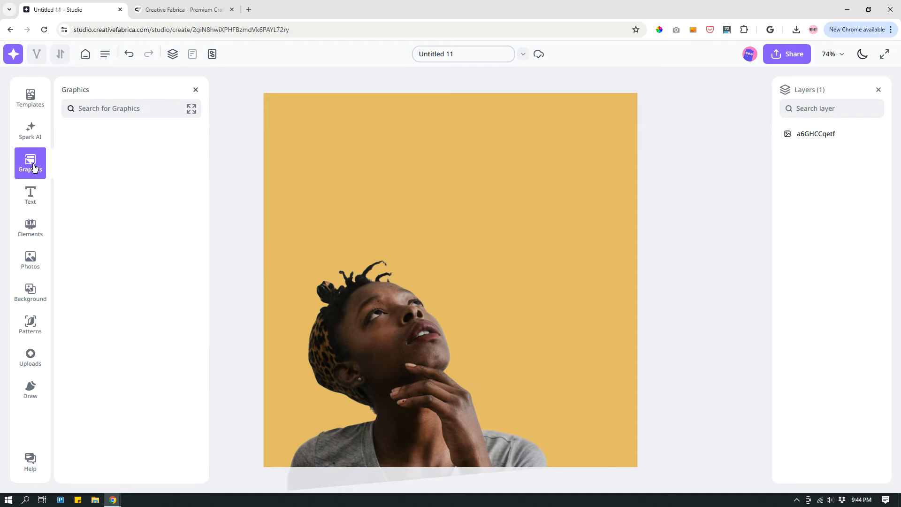
{"action": "left_click", "coordinate": [90, 108]}
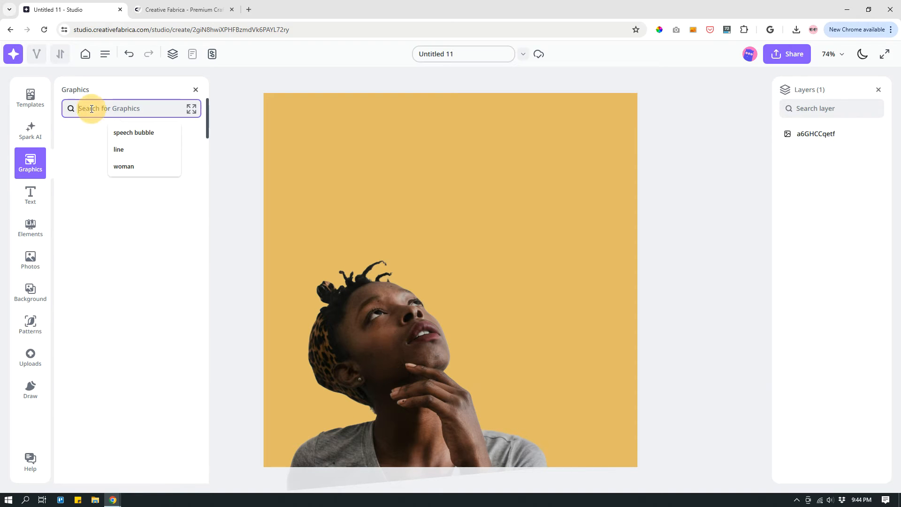
{"action": "left_click", "coordinate": [130, 134]}
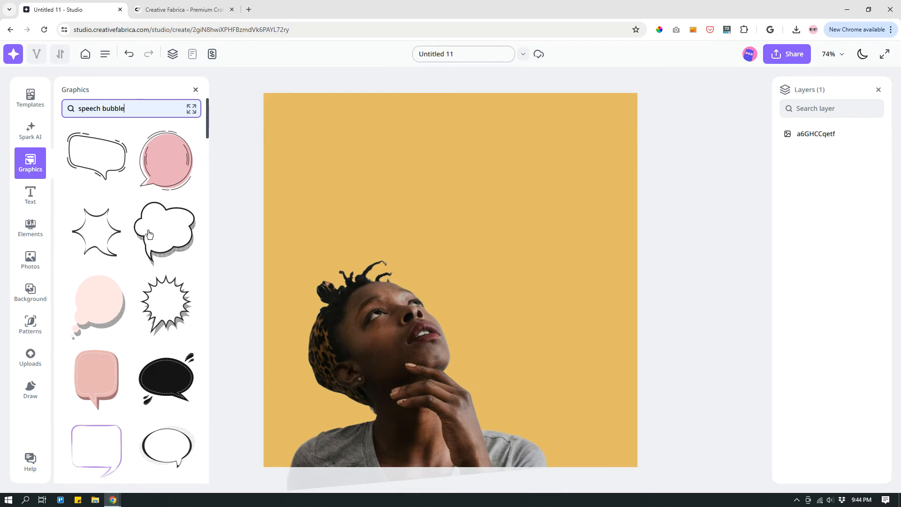
Step: Look through the speech bubble graphics for one that suits the post, and return to the first results
{"action": "scroll", "coordinate": [154, 225], "scroll_direction": "down", "scroll_amount": 3}
{"action": "scroll", "coordinate": [154, 233], "scroll_direction": "up", "scroll_amount": 2}
{"action": "scroll", "coordinate": [154, 234], "scroll_direction": "up", "scroll_amount": 1}
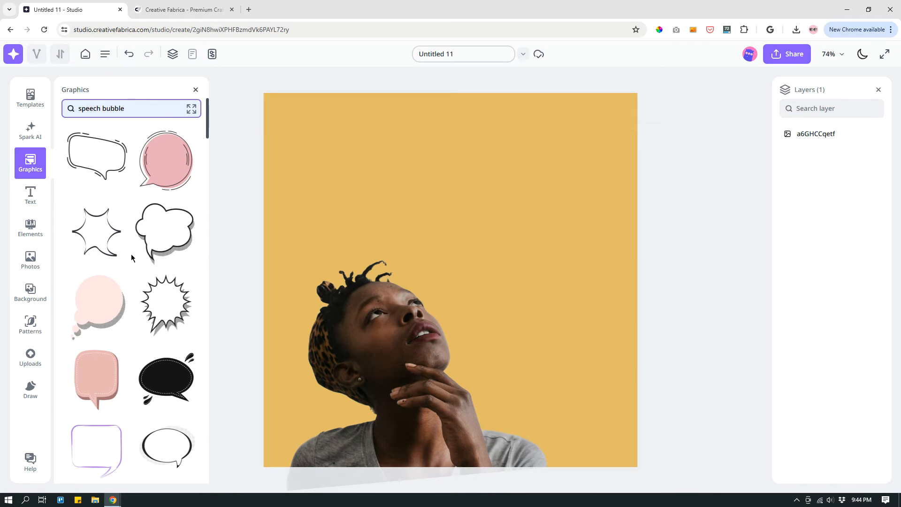
{"action": "scroll", "coordinate": [132, 255], "scroll_direction": "down", "scroll_amount": 10}
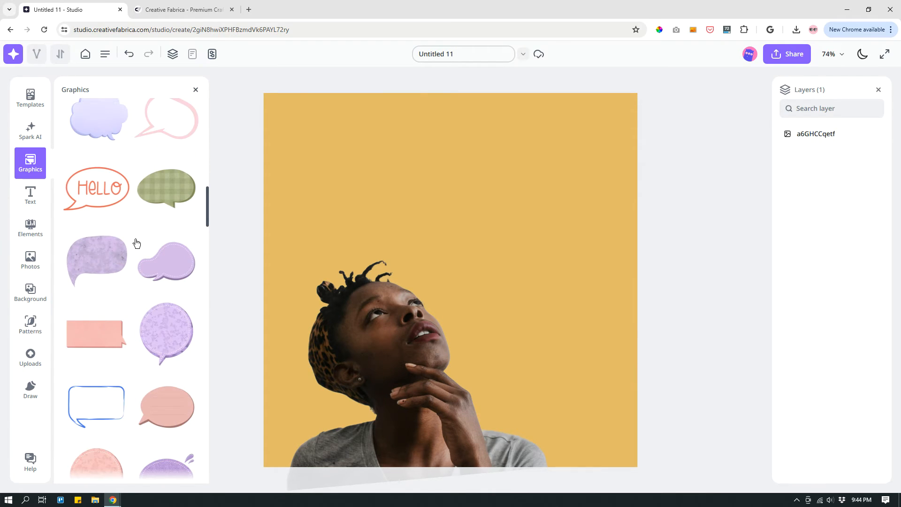
{"action": "scroll", "coordinate": [127, 258], "scroll_direction": "down", "scroll_amount": 5}
{"action": "scroll", "coordinate": [136, 259], "scroll_direction": "down", "scroll_amount": 5}
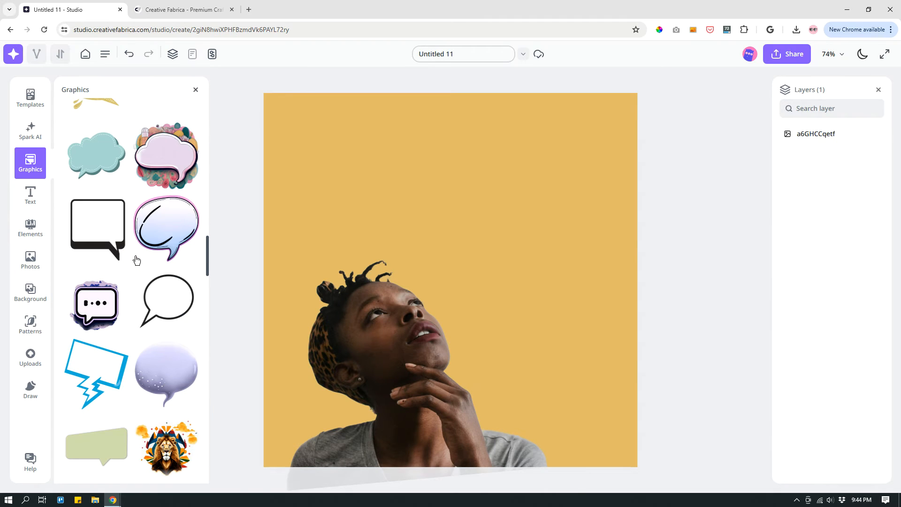
{"action": "scroll", "coordinate": [136, 262], "scroll_direction": "down", "scroll_amount": 4}
{"action": "scroll", "coordinate": [139, 262], "scroll_direction": "up", "scroll_amount": 10}
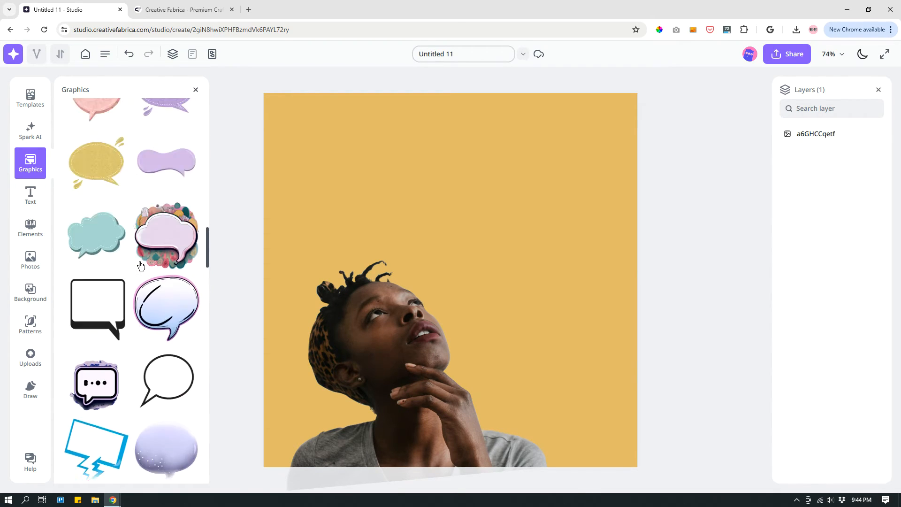
{"action": "scroll", "coordinate": [140, 264], "scroll_direction": "down", "scroll_amount": 10}
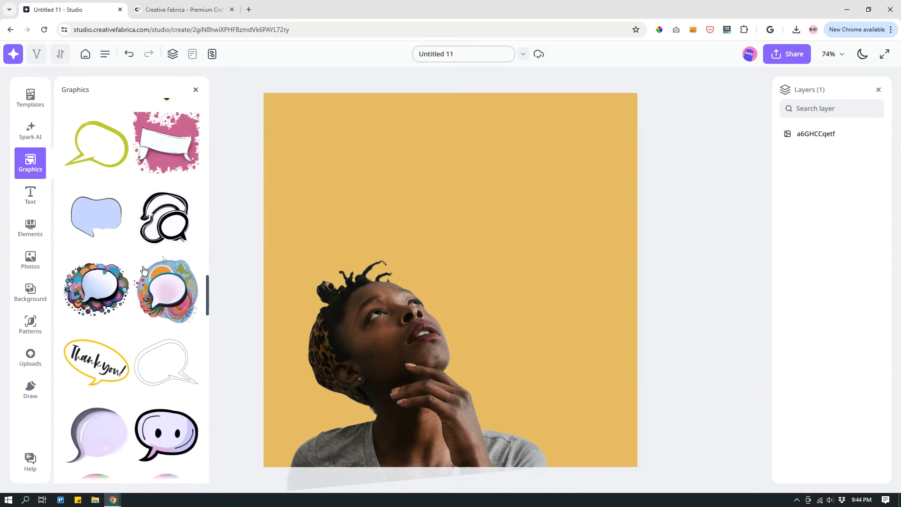
{"action": "scroll", "coordinate": [140, 265], "scroll_direction": "down", "scroll_amount": 10}
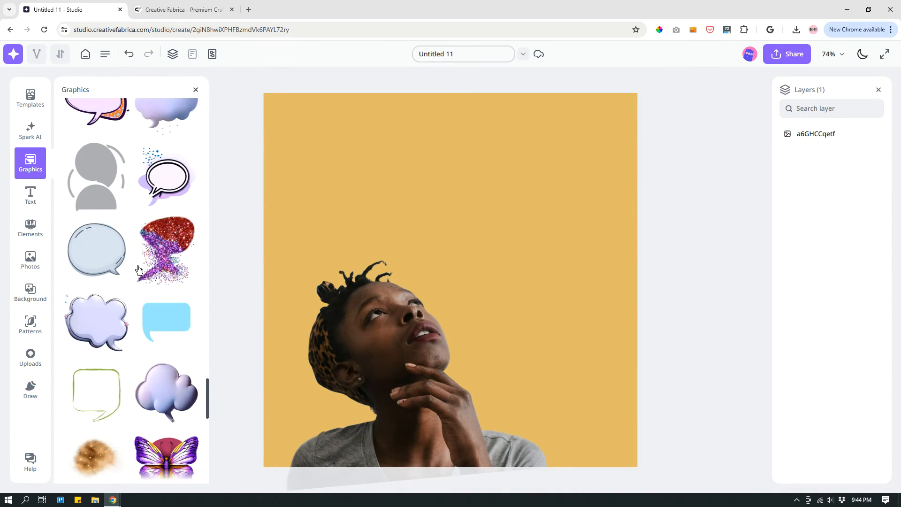
{"action": "scroll", "coordinate": [135, 269], "scroll_direction": "up", "scroll_amount": 20}
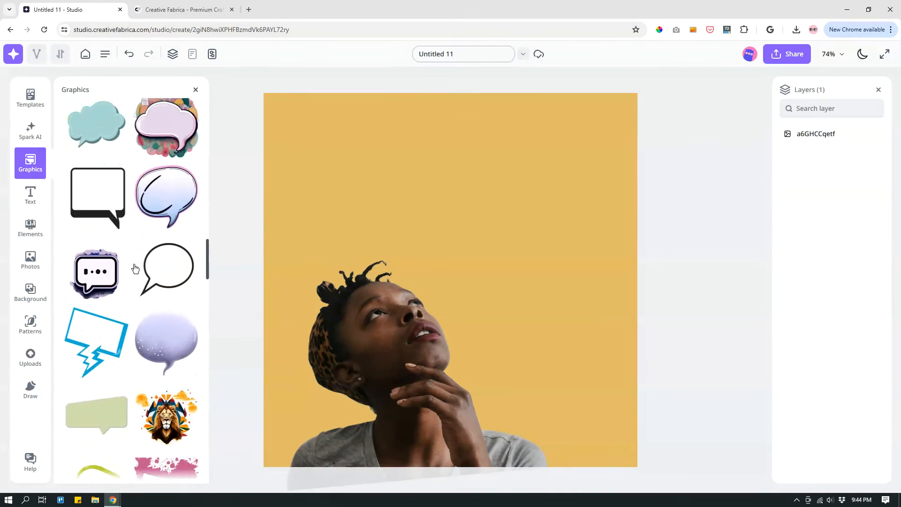
{"action": "scroll", "coordinate": [135, 268], "scroll_direction": "up", "scroll_amount": 10}
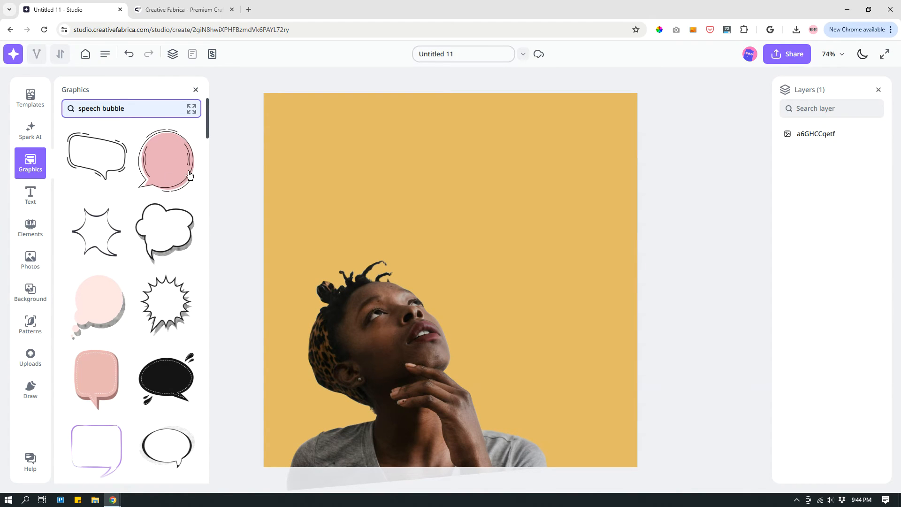
Step: Insert the round pink speech bubble with black outlines in the canvas's upper-right area and tilt it slightly counterclockwise
{"action": "left_click", "coordinate": [169, 171]}
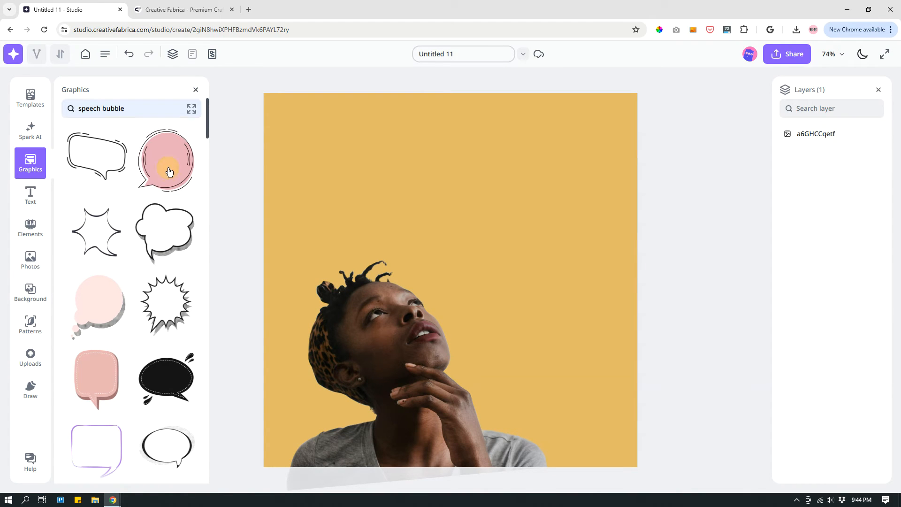
{"action": "left_click_drag", "start_coordinate": [448, 284], "coordinate": [523, 229]}
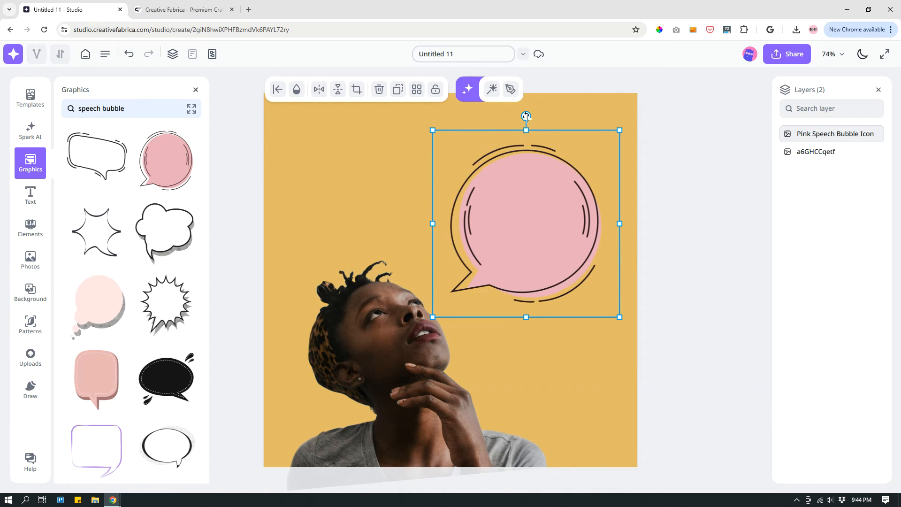
{"action": "left_click_drag", "start_coordinate": [526, 116], "coordinate": [511, 111]}
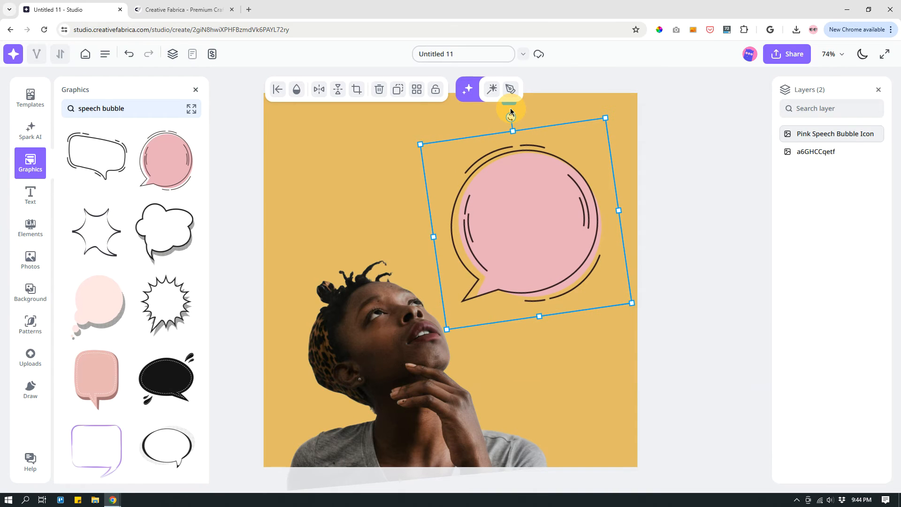
{"action": "left_click", "coordinate": [524, 197]}
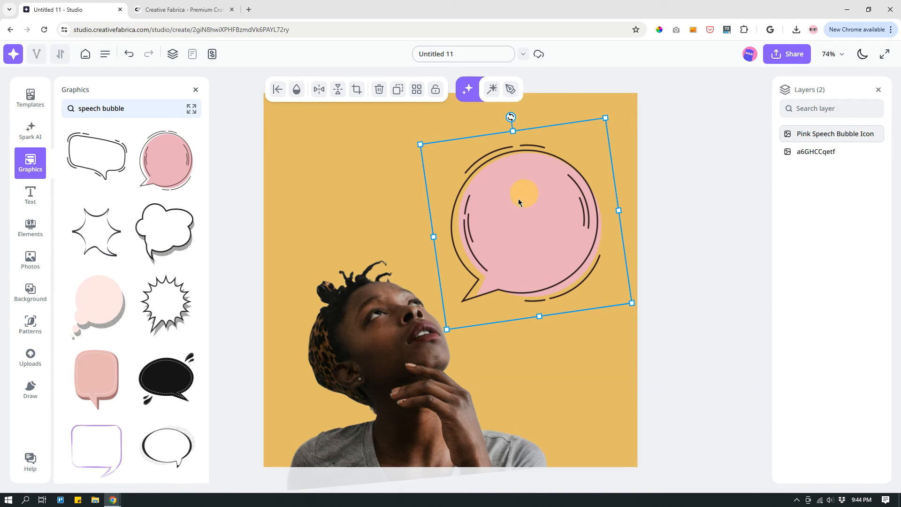
{"action": "left_click_drag", "start_coordinate": [519, 199], "coordinate": [520, 205]}
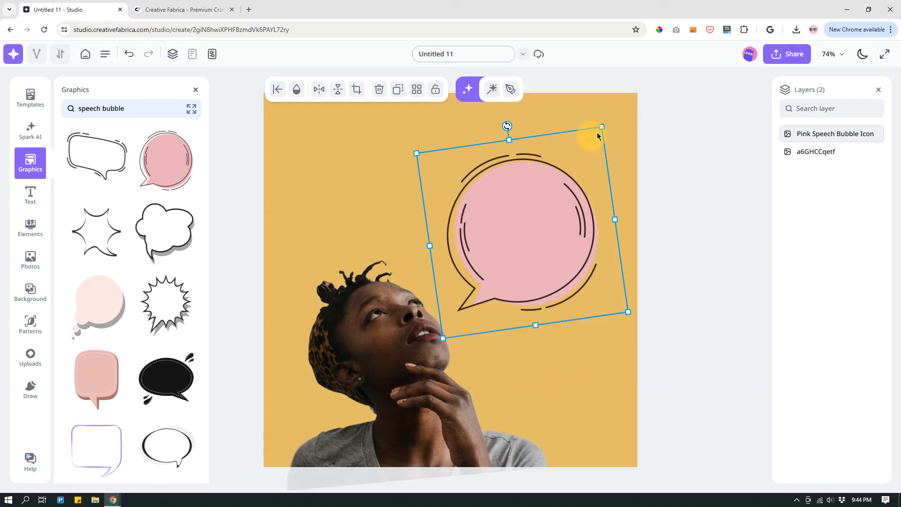
Step: Enlarge the pink speech bubble and adjust its position in the upper-right part of the canvas
{"action": "left_click_drag", "start_coordinate": [601, 128], "coordinate": [590, 105]}
{"action": "left_click_drag", "start_coordinate": [415, 141], "coordinate": [394, 125]}
{"action": "left_click_drag", "start_coordinate": [512, 202], "coordinate": [514, 203]}
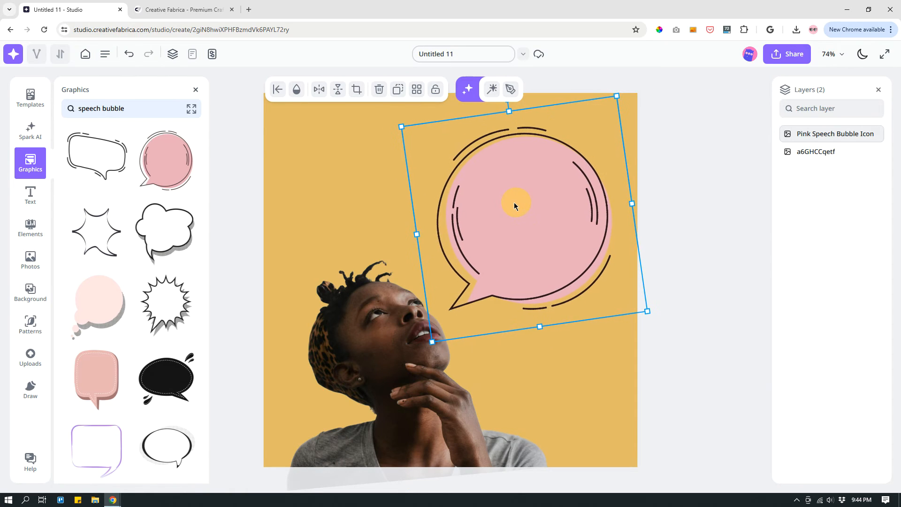
Step: Shift the cut-out woman slightly to the left, away from the speech bubble, and deselect her
{"action": "left_click", "coordinate": [368, 334]}
{"action": "left_click_drag", "start_coordinate": [365, 337], "coordinate": [354, 336]}
{"action": "left_click", "coordinate": [606, 409]}
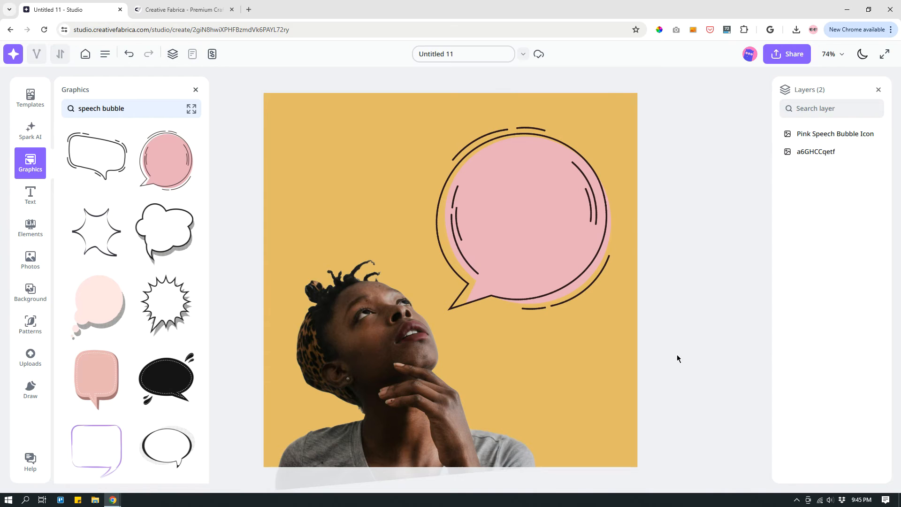
Step: Add the text "How to Add Tension in a scene" and place it inside the pink speech bubble
{"action": "left_click", "coordinate": [30, 195]}
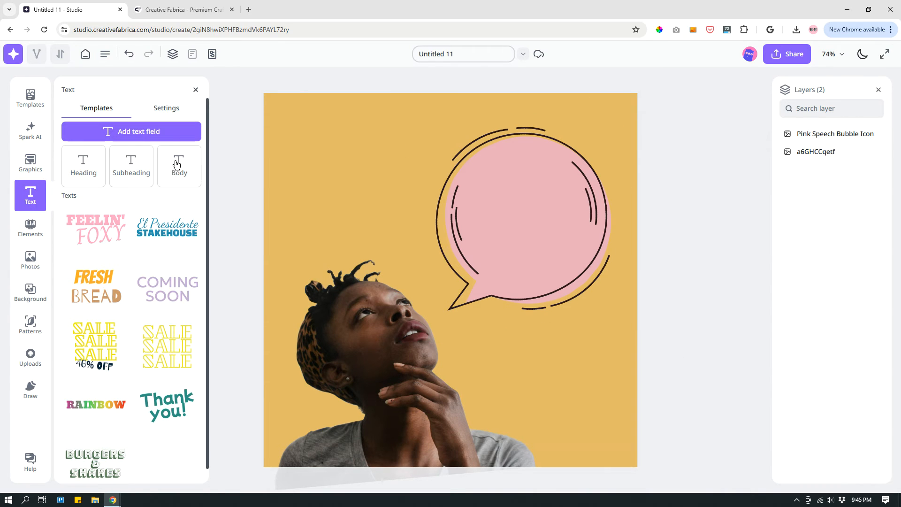
{"action": "left_click", "coordinate": [161, 133]}
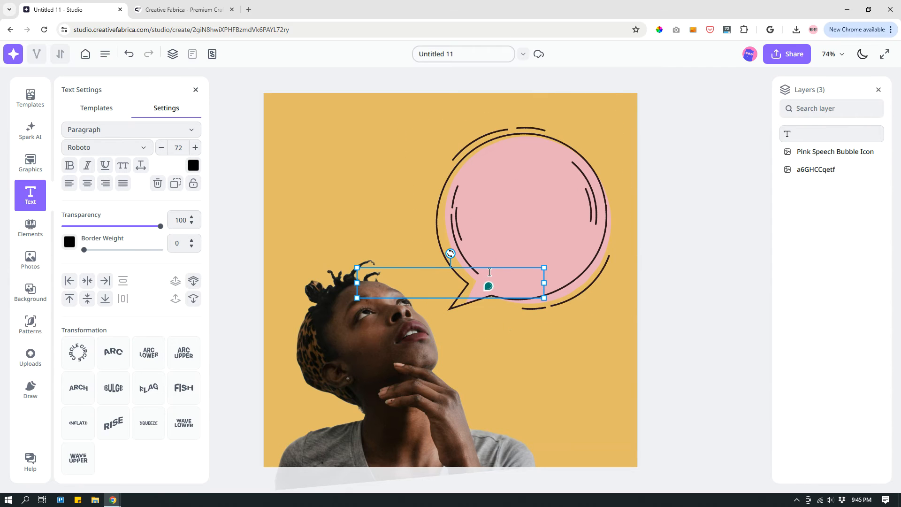
{"action": "type", "text": "How to Add T"}
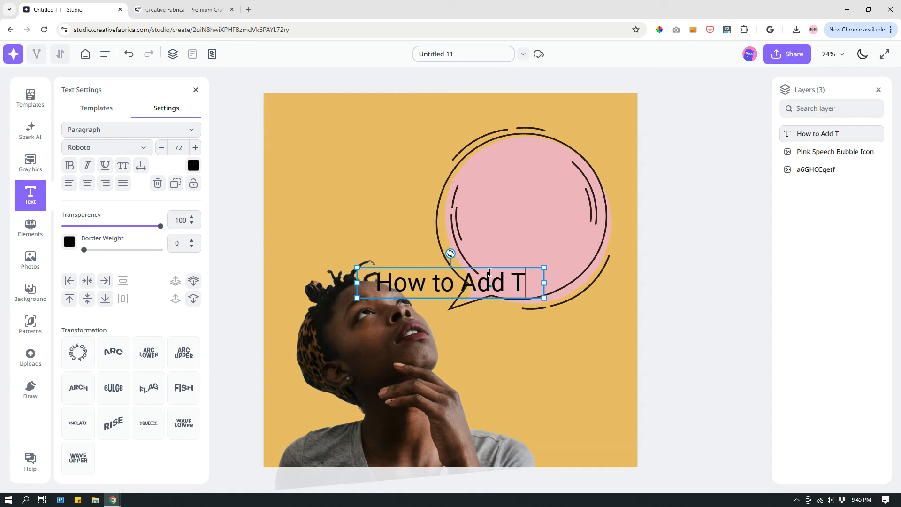
{"action": "type", "text": "ension in a "}
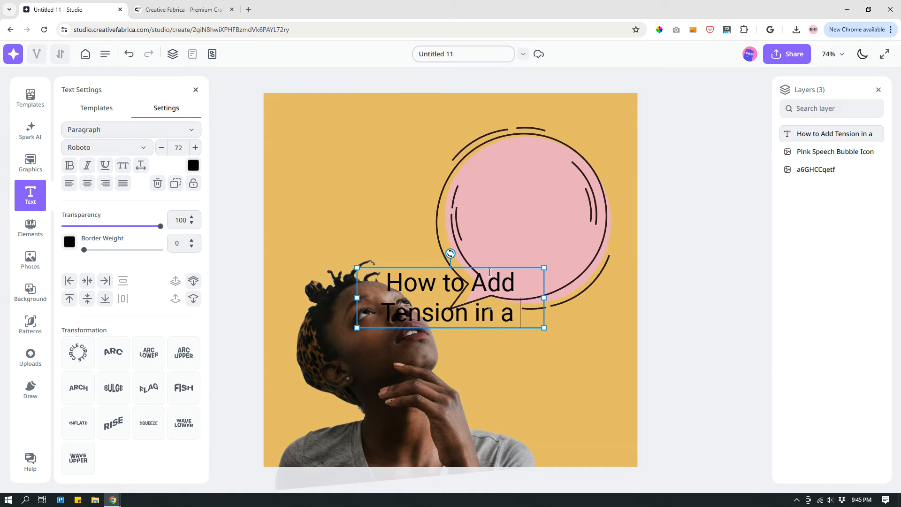
{"action": "type", "text": "scene"}
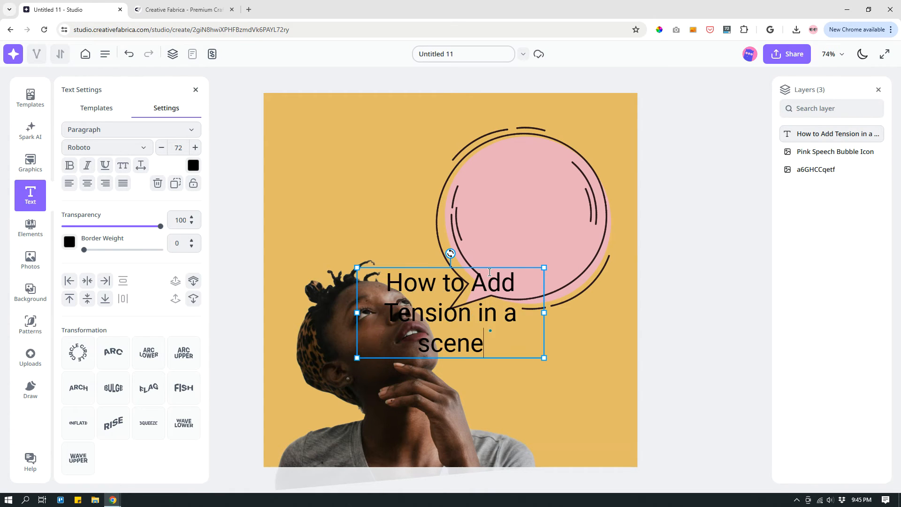
{"action": "left_click", "coordinate": [672, 369]}
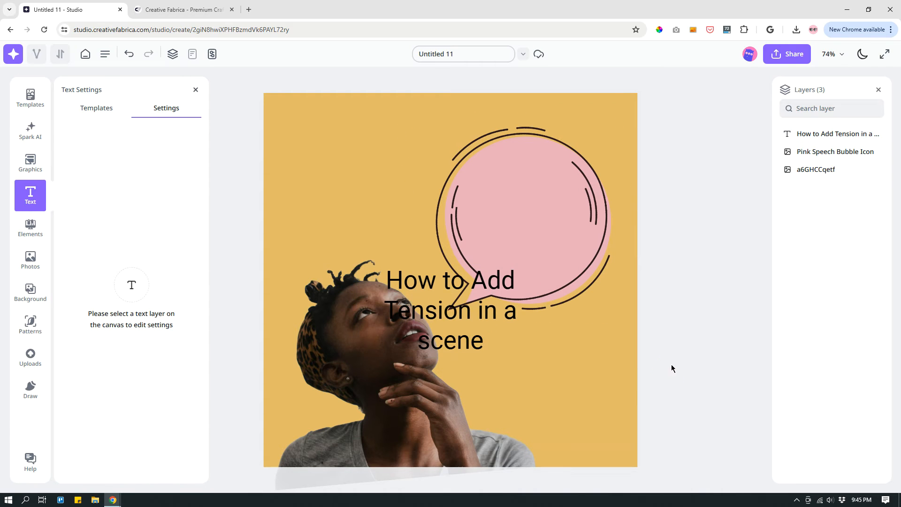
{"action": "left_click_drag", "start_coordinate": [489, 281], "coordinate": [538, 223]}
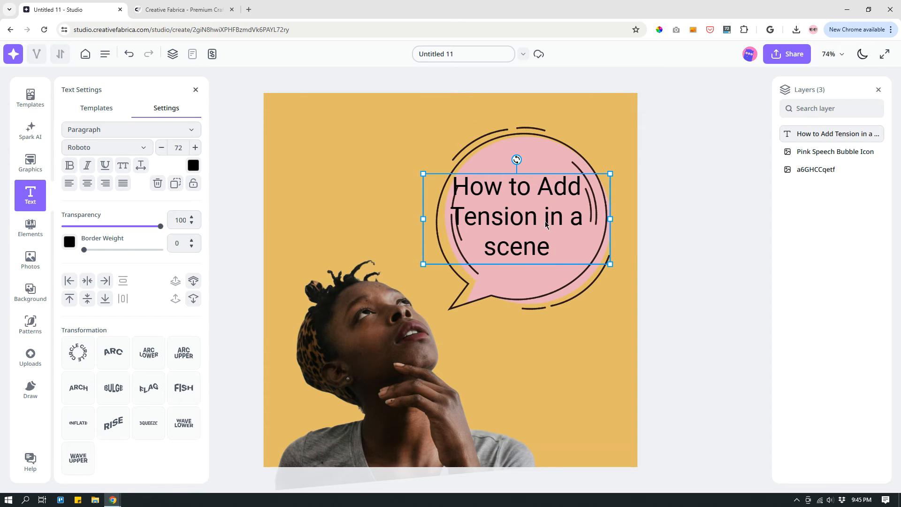
Step: Try the Akaya Telivigala and Anek Gurmukhi fonts on the speech bubble text
{"action": "left_click", "coordinate": [98, 149]}
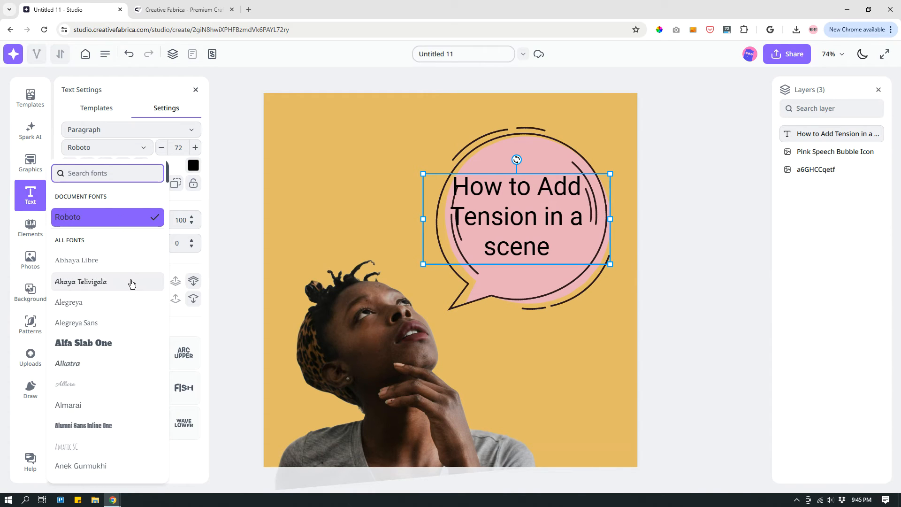
{"action": "left_click", "coordinate": [108, 285]}
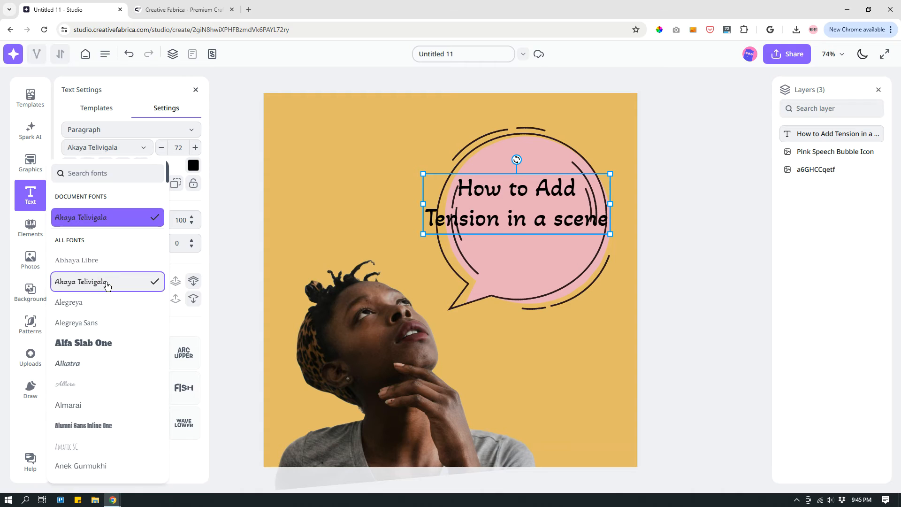
{"action": "scroll", "coordinate": [103, 312], "scroll_direction": "down", "scroll_amount": 3}
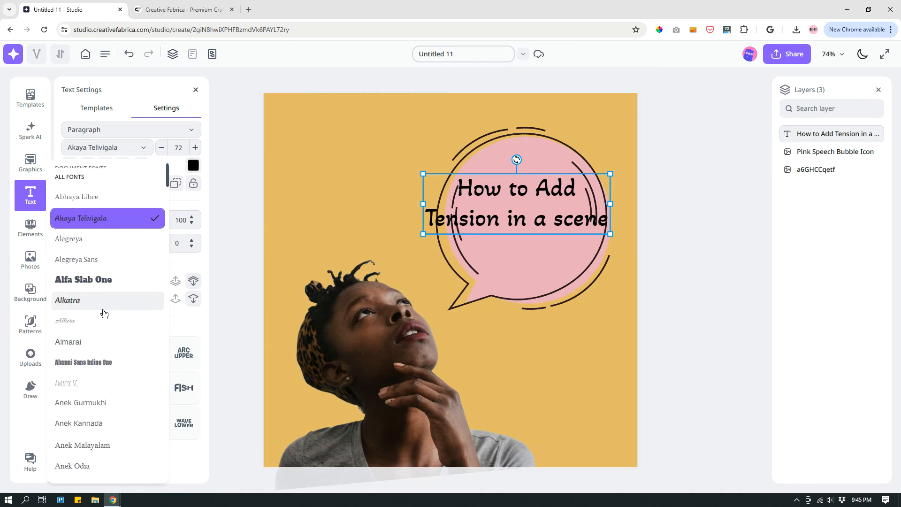
{"action": "left_click", "coordinate": [105, 325]}
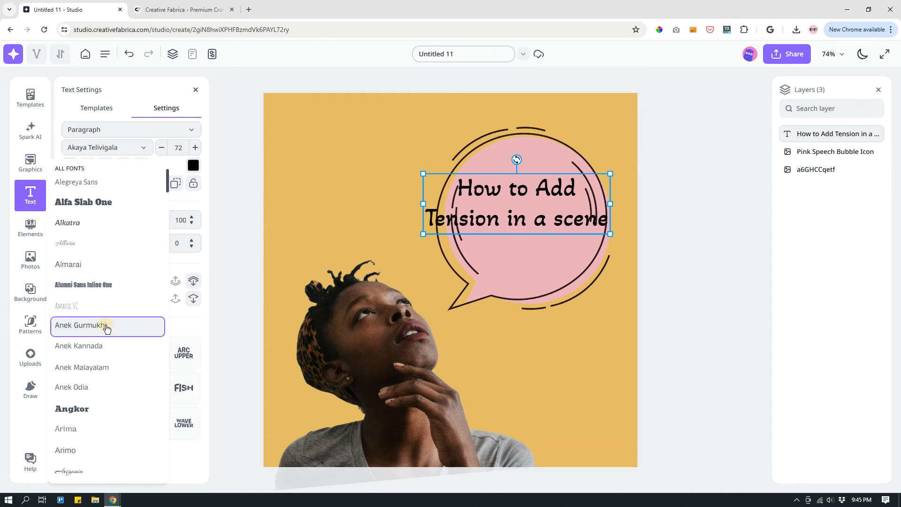
Step: Set the font of the speech bubble text to Lumanosimo
{"action": "scroll", "coordinate": [106, 326], "scroll_direction": "down", "scroll_amount": 8}
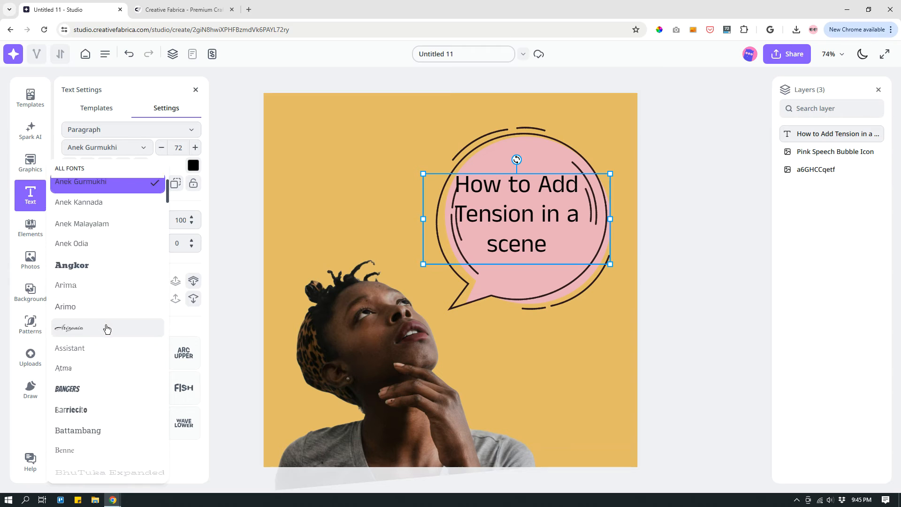
{"action": "scroll", "coordinate": [106, 318], "scroll_direction": "down", "scroll_amount": 7}
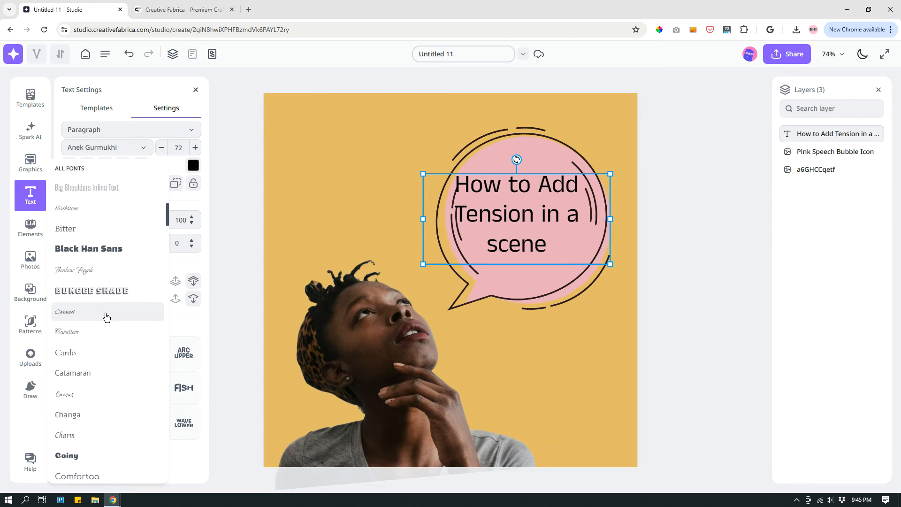
{"action": "scroll", "coordinate": [104, 315], "scroll_direction": "down", "scroll_amount": 8}
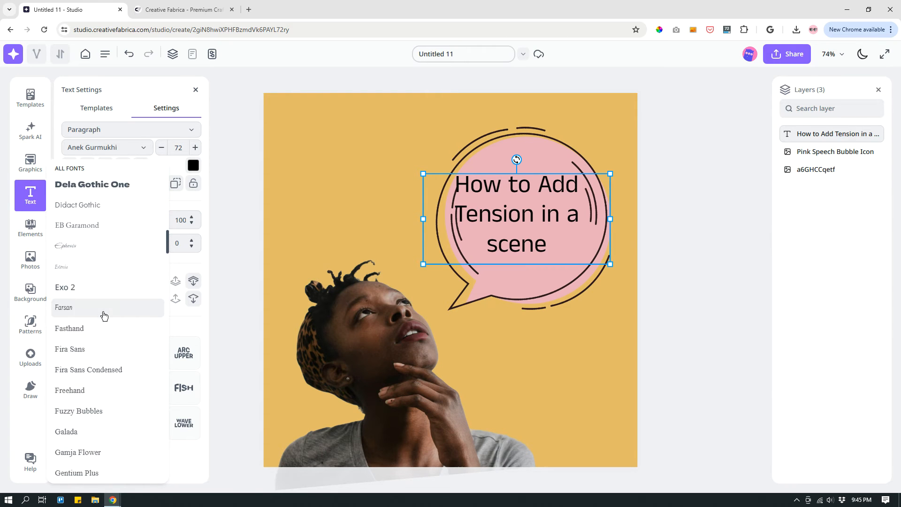
{"action": "scroll", "coordinate": [103, 316], "scroll_direction": "down", "scroll_amount": 8}
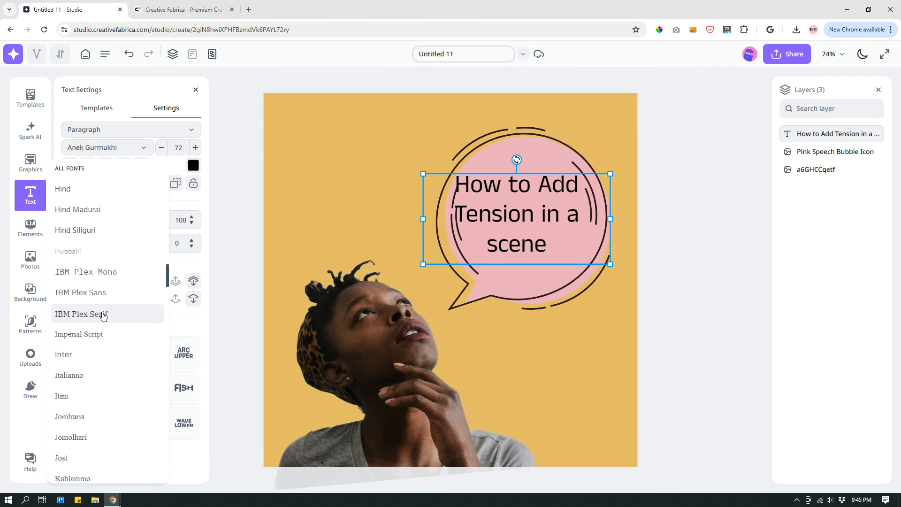
{"action": "scroll", "coordinate": [102, 313], "scroll_direction": "down", "scroll_amount": 4}
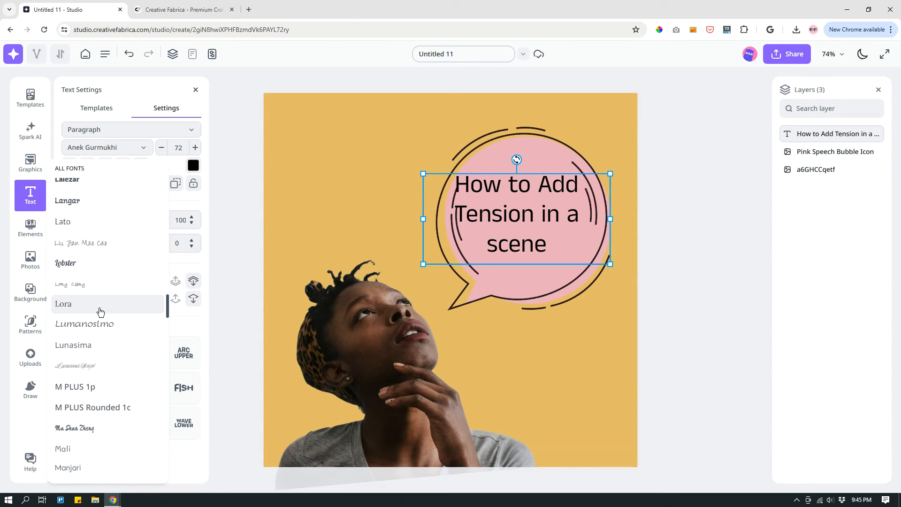
{"action": "left_click", "coordinate": [103, 331]}
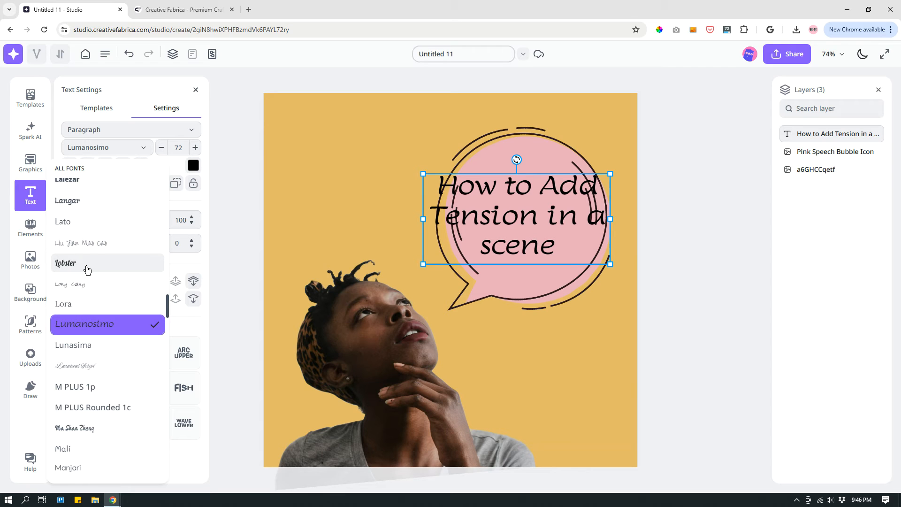
Step: Try the Comfortaa font on the speech bubble text
{"action": "scroll", "coordinate": [109, 288], "scroll_direction": "up", "scroll_amount": 4}
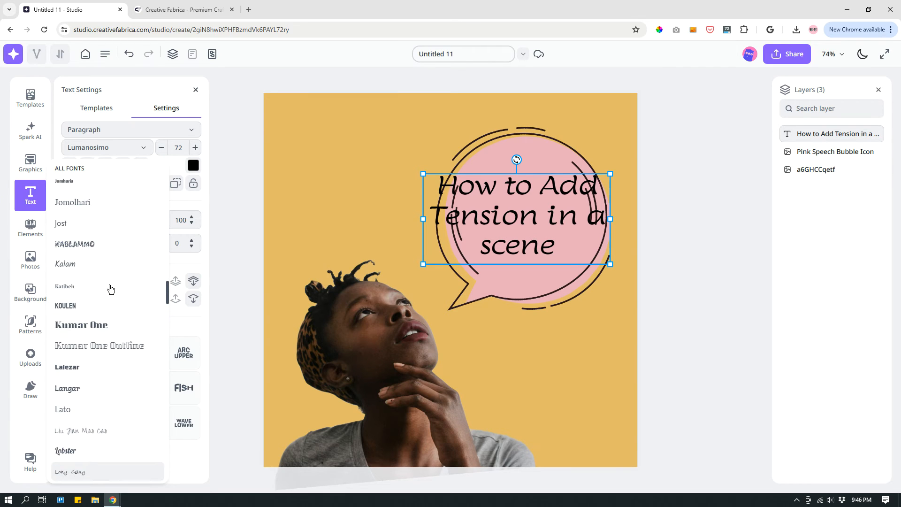
{"action": "scroll", "coordinate": [111, 288], "scroll_direction": "up", "scroll_amount": 4}
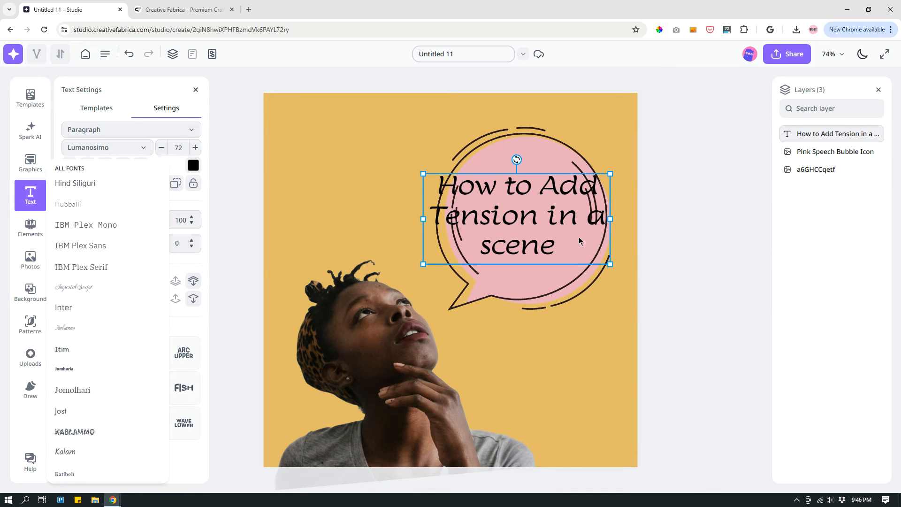
{"action": "scroll", "coordinate": [130, 295], "scroll_direction": "down", "scroll_amount": 10}
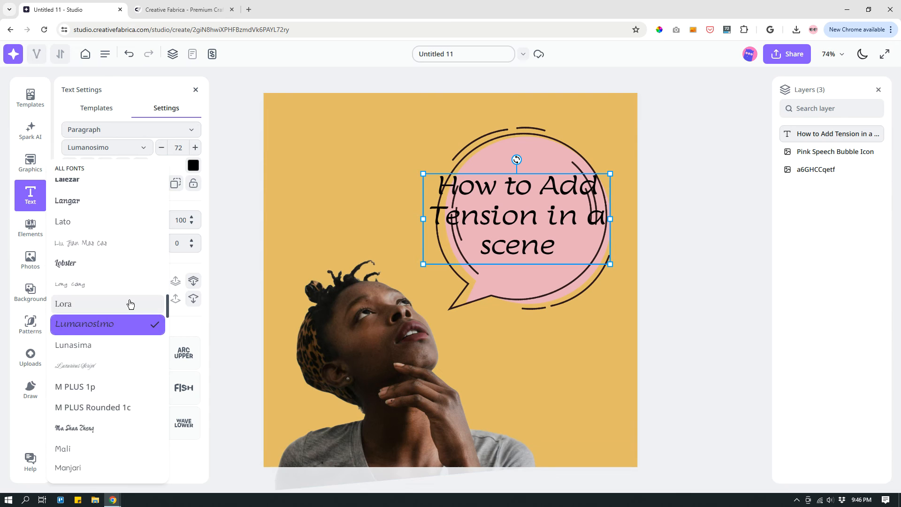
{"action": "scroll", "coordinate": [126, 301], "scroll_direction": "up", "scroll_amount": 15}
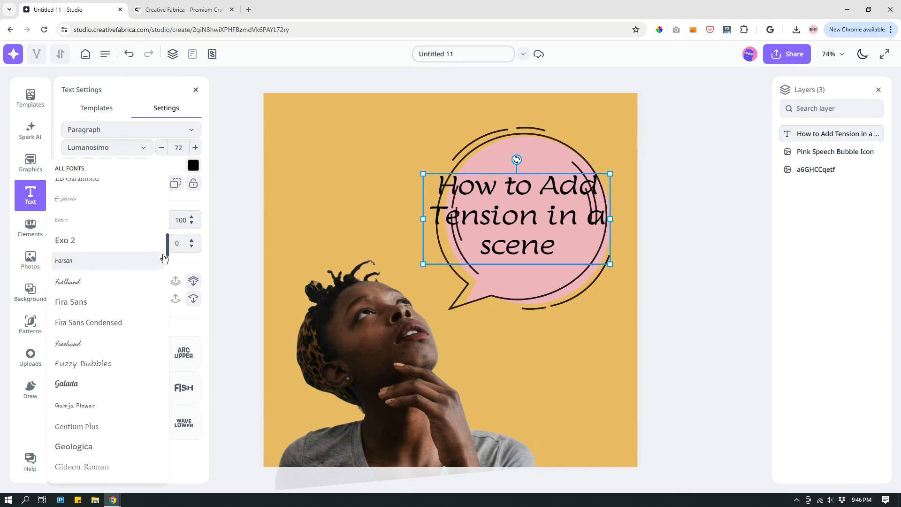
{"action": "left_click_drag", "start_coordinate": [166, 243], "coordinate": [165, 230]}
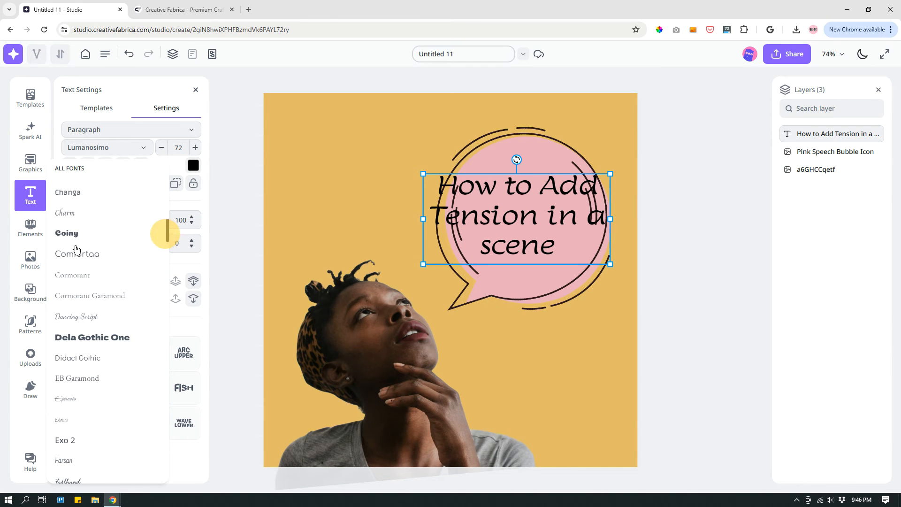
{"action": "left_click", "coordinate": [89, 262]}
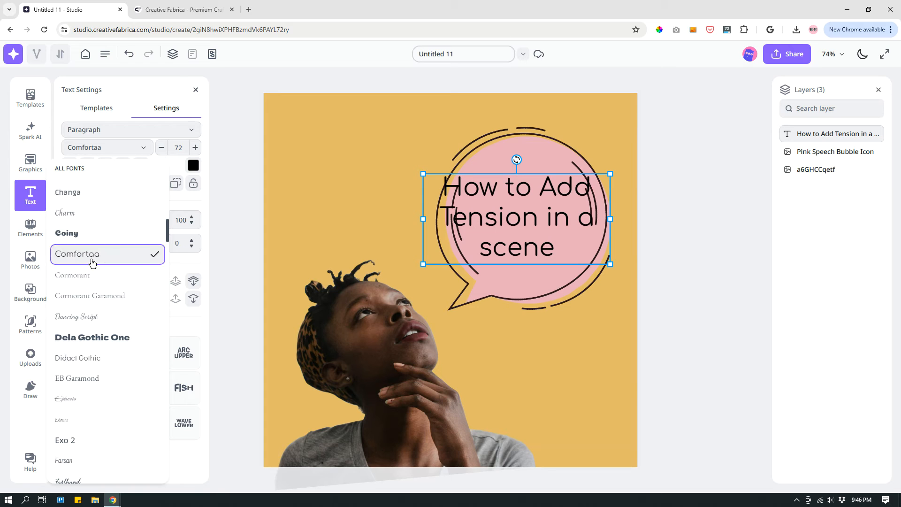
Step: Set the font of the speech bubble text to Coiny
{"action": "scroll", "coordinate": [134, 271], "scroll_direction": "down", "scroll_amount": 2}
{"action": "scroll", "coordinate": [134, 270], "scroll_direction": "up", "scroll_amount": 2}
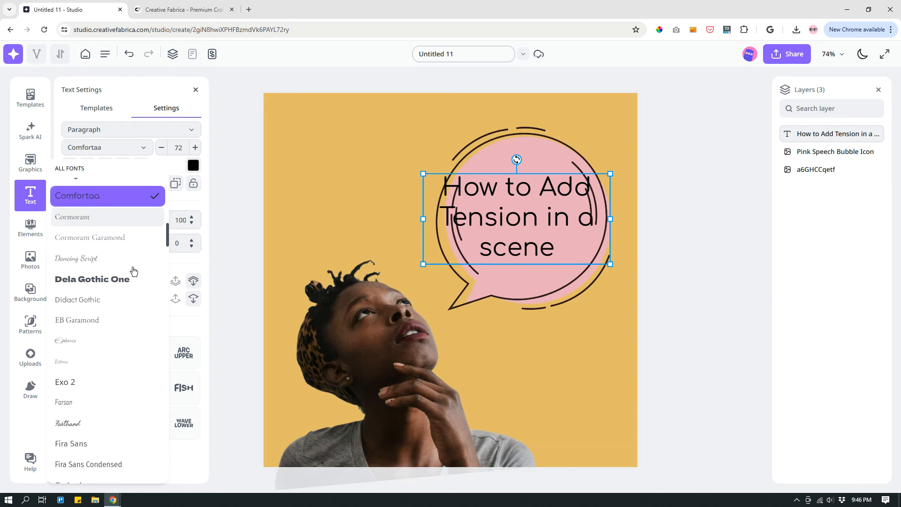
{"action": "scroll", "coordinate": [134, 271], "scroll_direction": "up", "scroll_amount": 5}
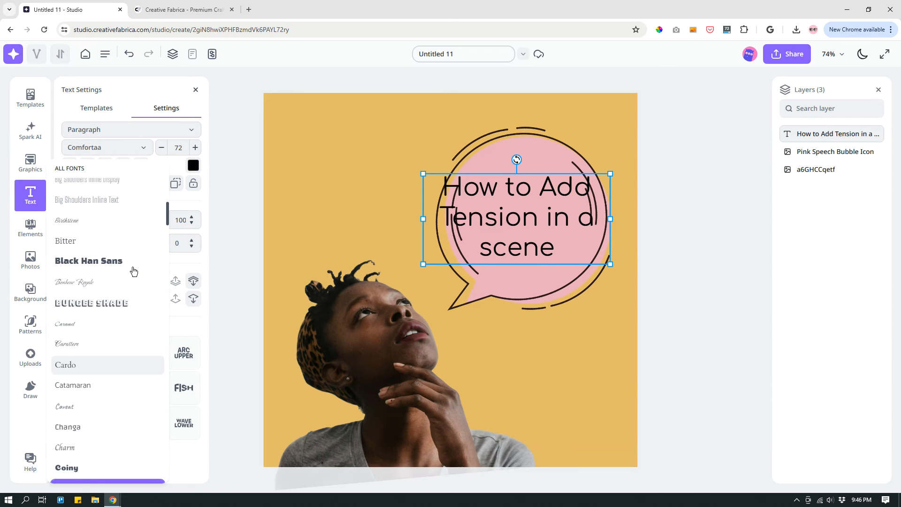
{"action": "scroll", "coordinate": [134, 271], "scroll_direction": "down", "scroll_amount": 3}
{"action": "left_click", "coordinate": [88, 328]}
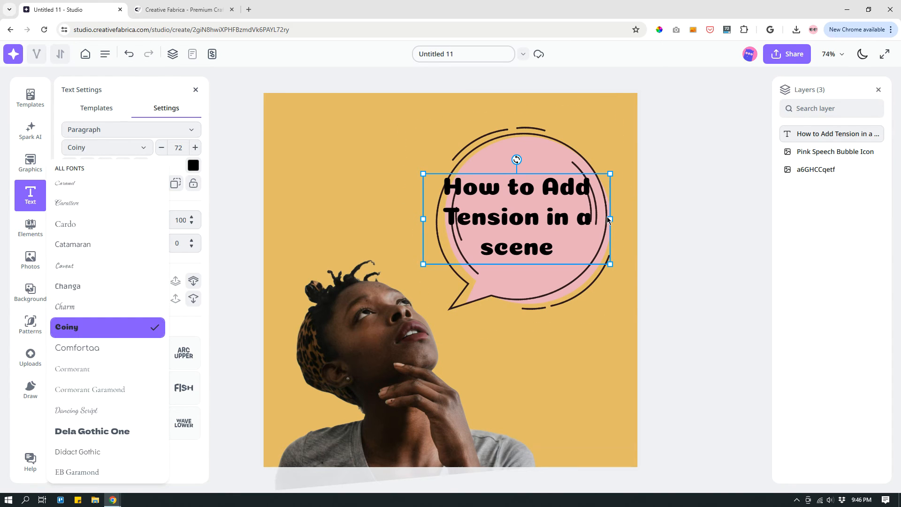
Step: Narrow the text box so the title wraps onto four lines, and position it within the pink speech bubble
{"action": "left_click_drag", "start_coordinate": [611, 217], "coordinate": [576, 216]}
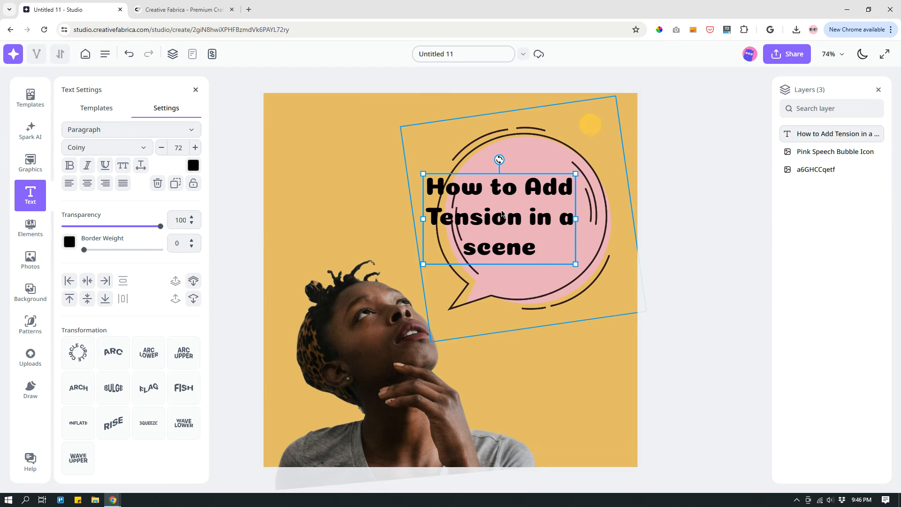
{"action": "left_click_drag", "start_coordinate": [510, 218], "coordinate": [535, 218]}
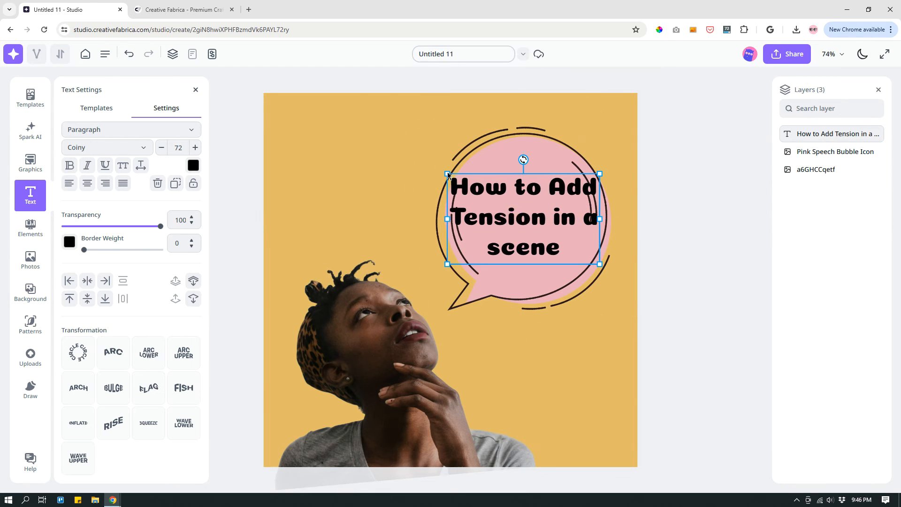
{"action": "left_click_drag", "start_coordinate": [447, 219], "coordinate": [456, 219]}
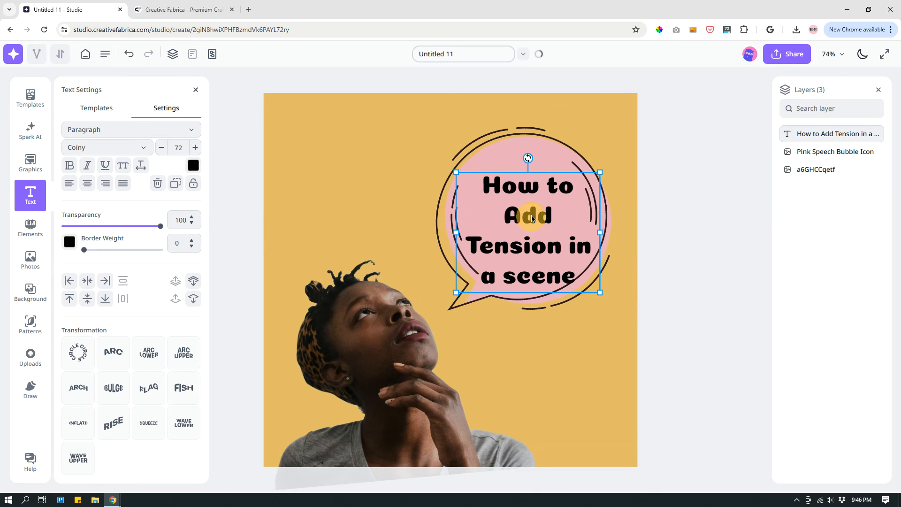
{"action": "left_click_drag", "start_coordinate": [531, 215], "coordinate": [531, 199]}
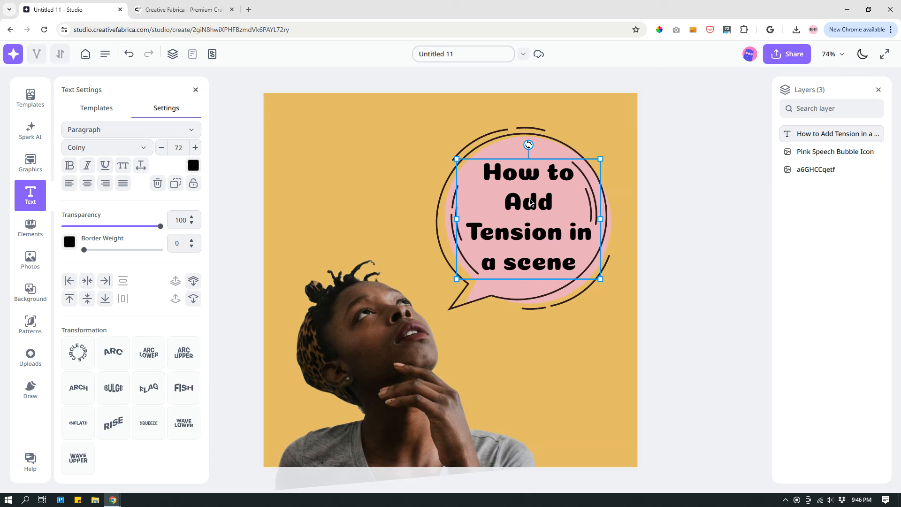
Step: Set the line spacing of the speech bubble text to 1 and re-centre the text in the bubble
{"action": "left_click", "coordinate": [140, 167]}
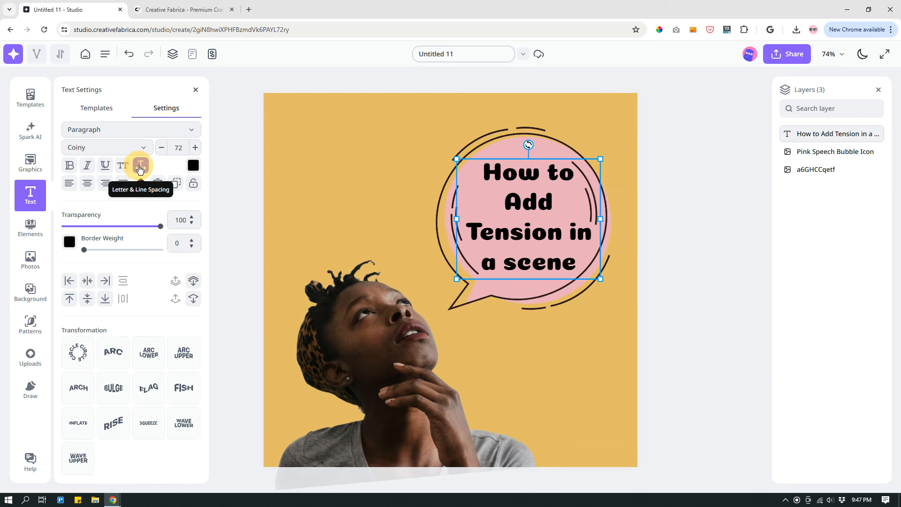
{"action": "left_click", "coordinate": [142, 170]}
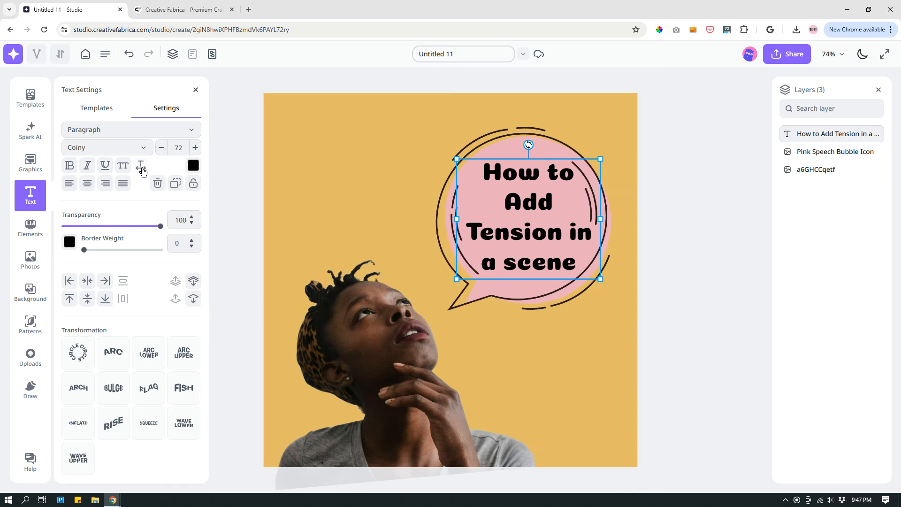
{"action": "left_click", "coordinate": [141, 169]}
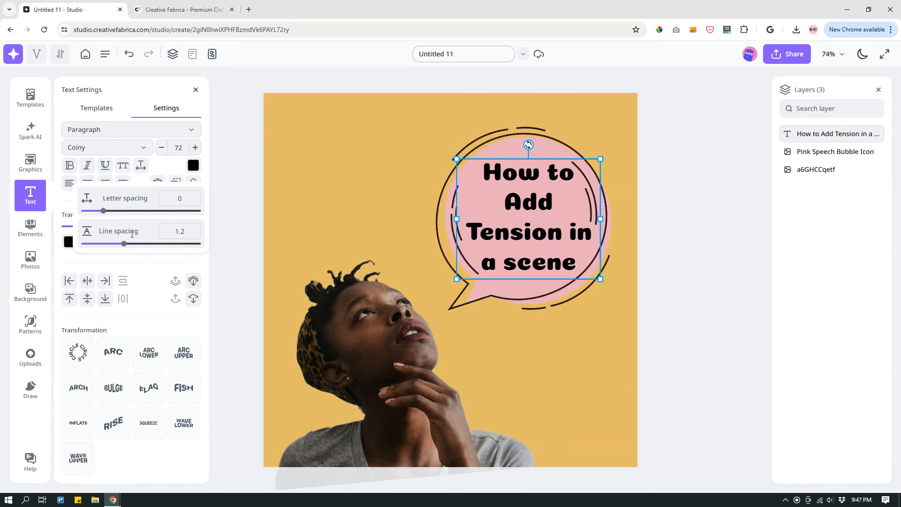
{"action": "left_click_drag", "start_coordinate": [123, 244], "coordinate": [114, 244]}
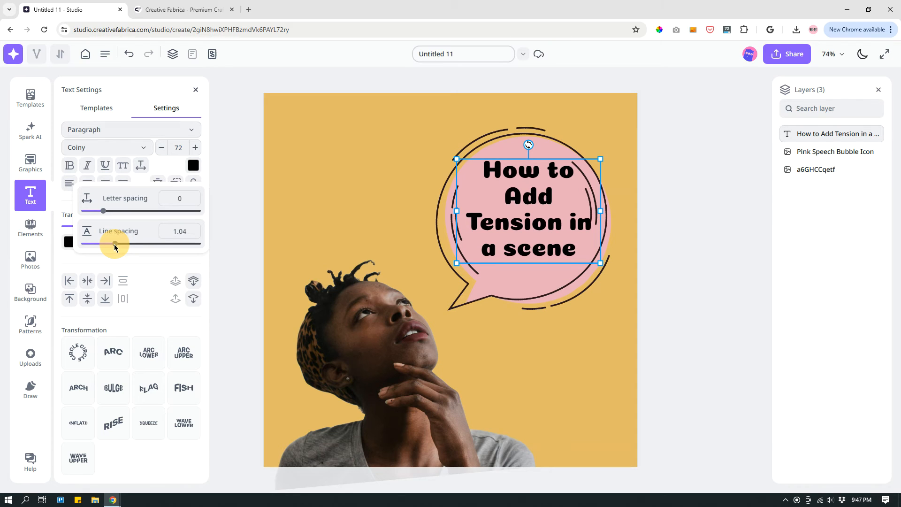
{"action": "left_click_drag", "start_coordinate": [114, 244], "coordinate": [112, 244]}
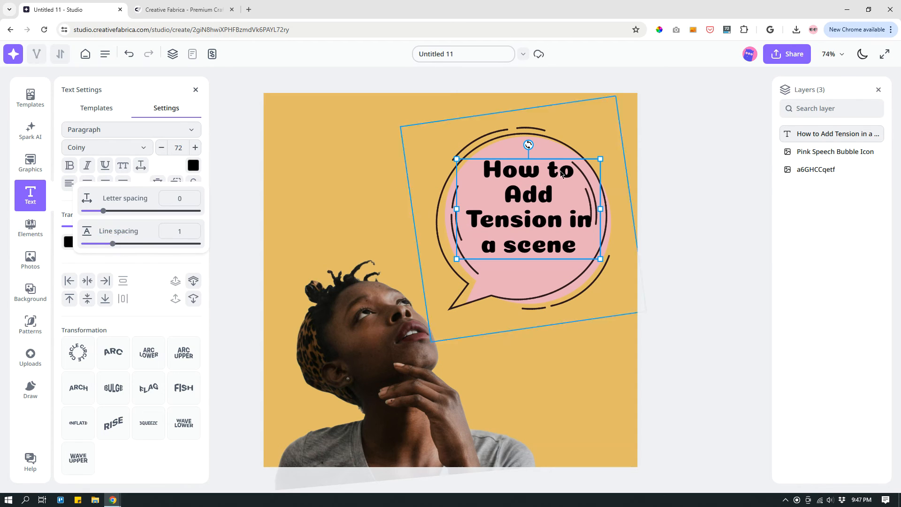
{"action": "left_click", "coordinate": [601, 126]}
{"action": "left_click_drag", "start_coordinate": [531, 206], "coordinate": [525, 209]}
Step: Capitalise the last word of the speech bubble text so it reads "Scene", and deselect the text
{"action": "left_click", "coordinate": [512, 253]}
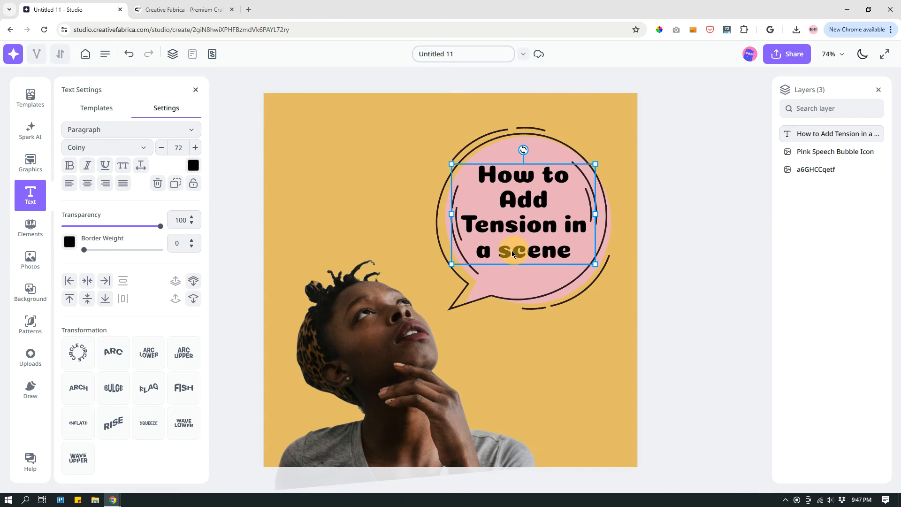
{"action": "key", "text": "BackSpace"}
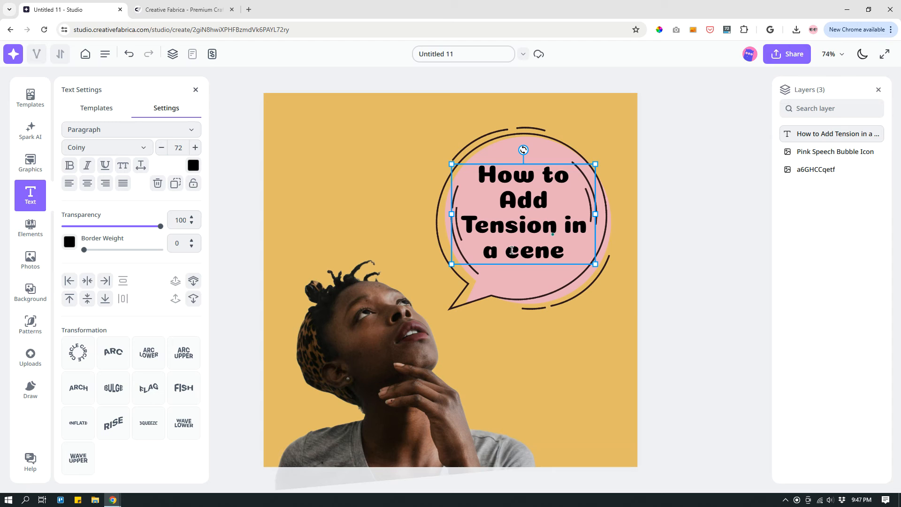
{"action": "type", "text": "S"}
{"action": "left_click", "coordinate": [562, 373]}
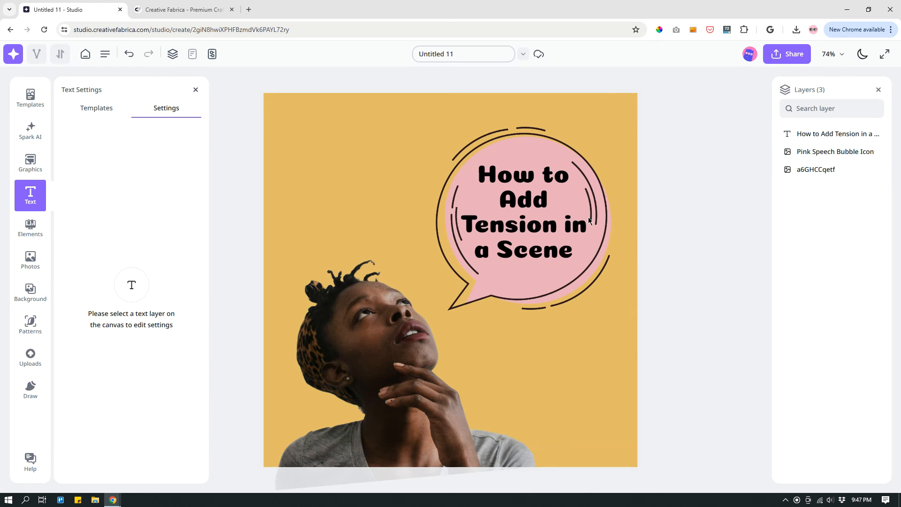
Step: Scale the speech bubble text down to size 68, re-centre it in the pink bubble and deselect it
{"action": "left_click", "coordinate": [536, 225]}
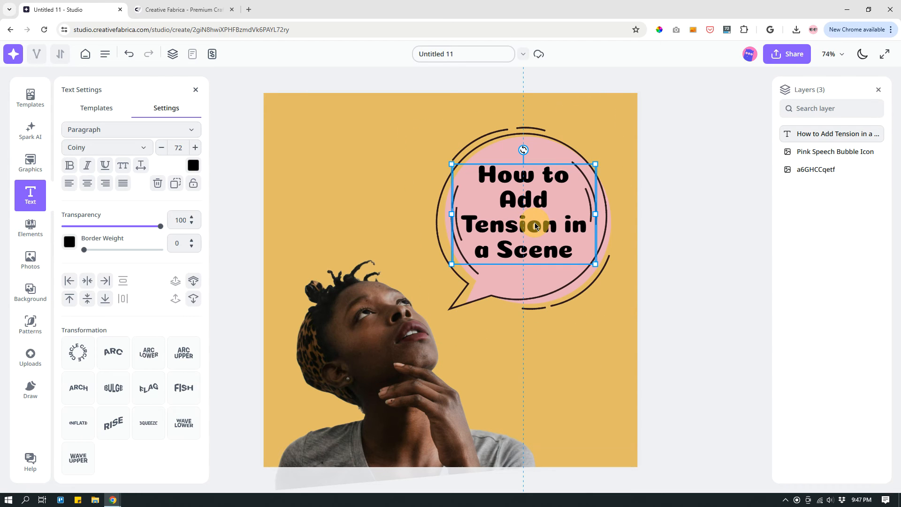
{"action": "left_click_drag", "start_coordinate": [595, 264], "coordinate": [586, 258]}
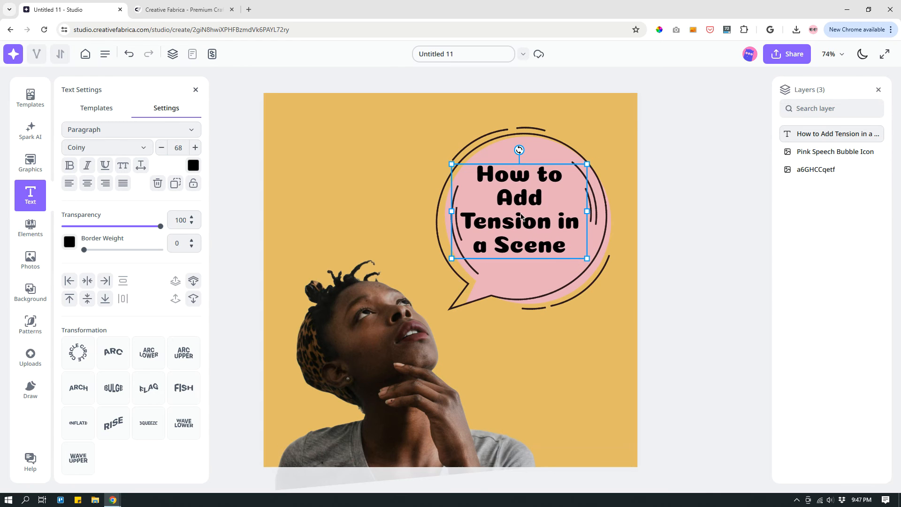
{"action": "left_click_drag", "start_coordinate": [522, 217], "coordinate": [526, 221]}
{"action": "left_click", "coordinate": [667, 215]}
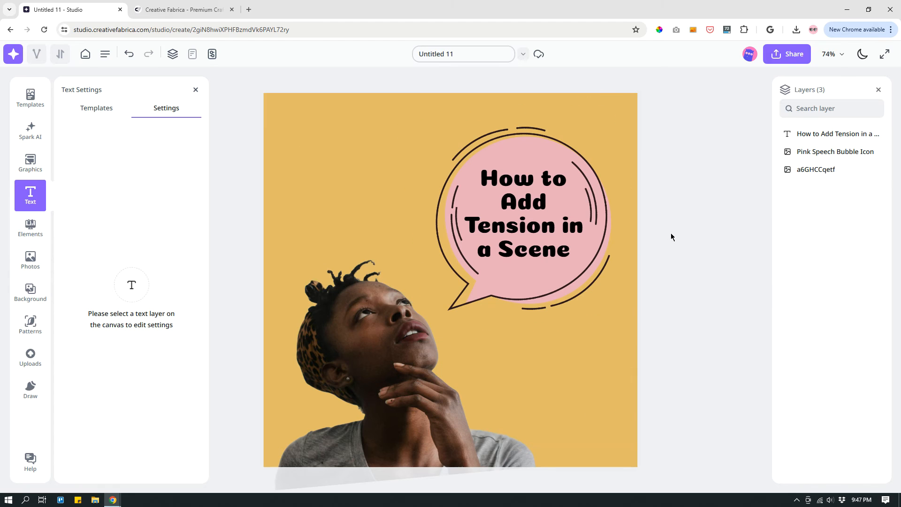
Step: Browse the categories of the Elements library and open the full Basic Shapes set
{"action": "left_click", "coordinate": [30, 234]}
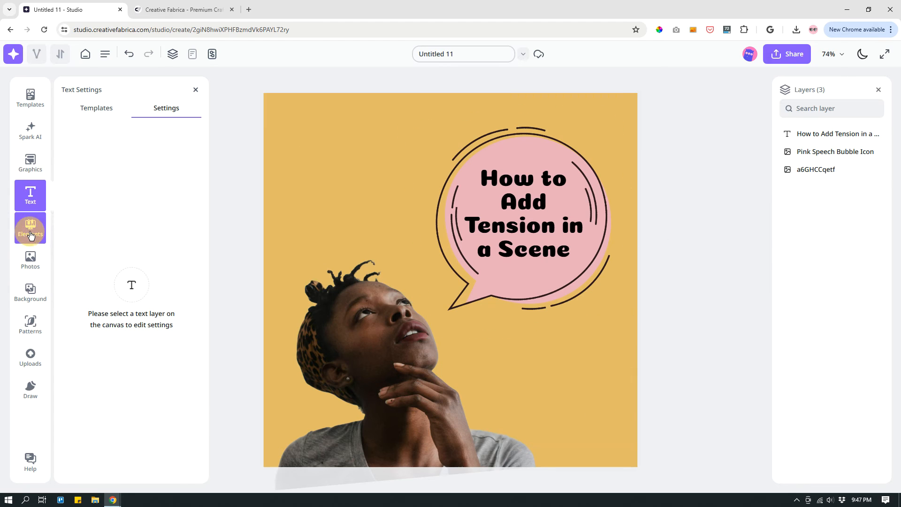
{"action": "scroll", "coordinate": [177, 248], "scroll_direction": "down", "scroll_amount": 1}
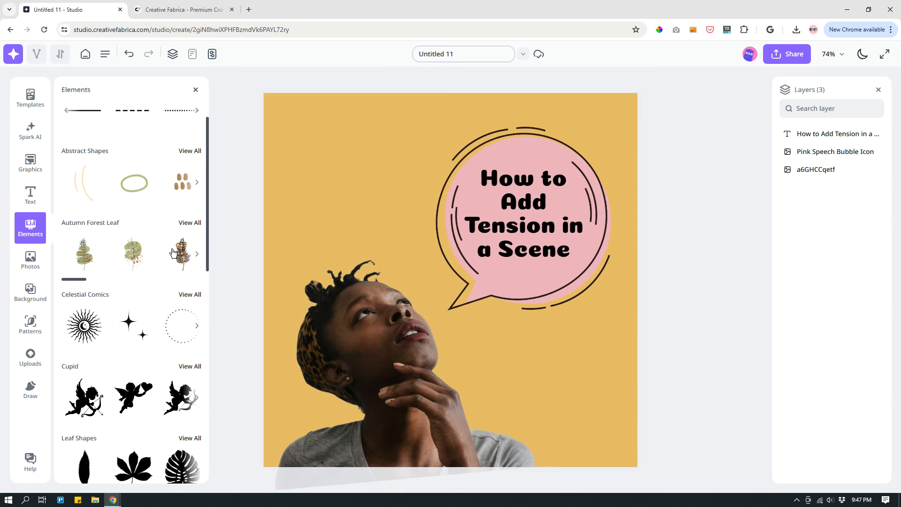
{"action": "scroll", "coordinate": [173, 253], "scroll_direction": "down", "scroll_amount": 3}
{"action": "scroll", "coordinate": [167, 255], "scroll_direction": "down", "scroll_amount": 5}
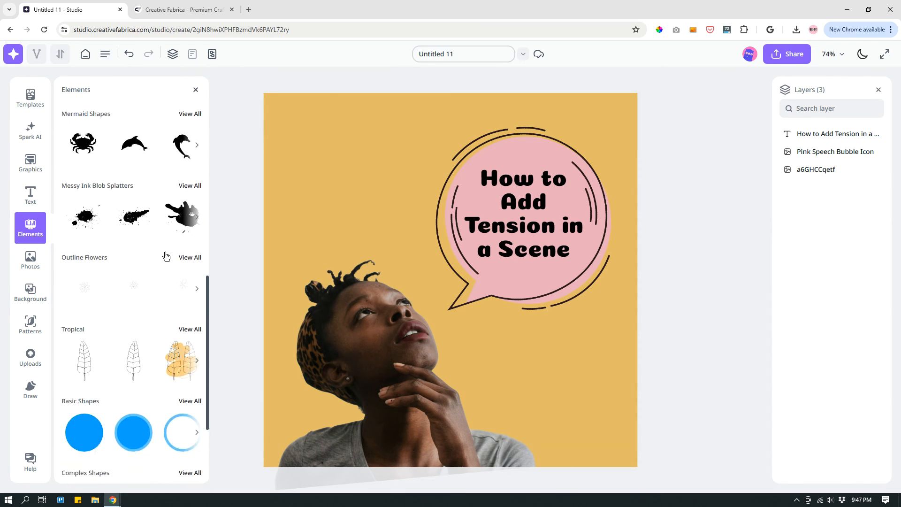
{"action": "scroll", "coordinate": [165, 255], "scroll_direction": "down", "scroll_amount": 3}
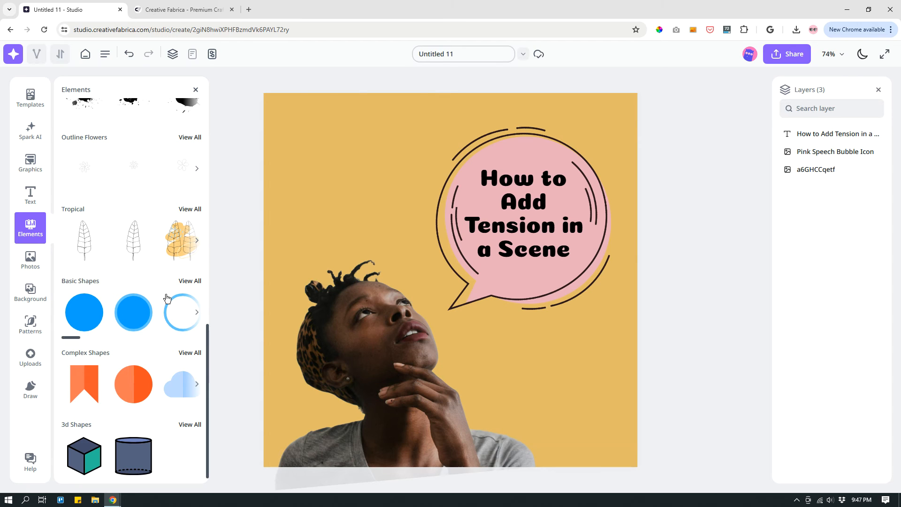
{"action": "scroll", "coordinate": [161, 293], "scroll_direction": "up", "scroll_amount": 3}
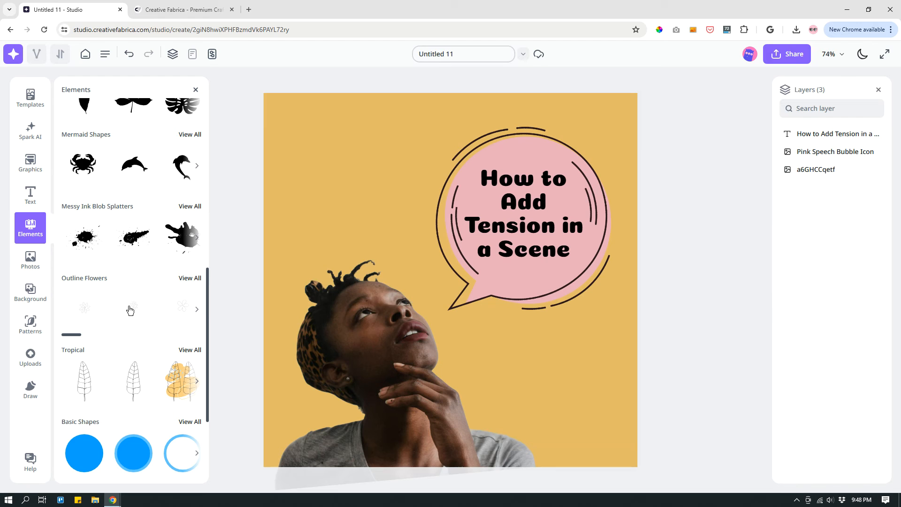
{"action": "scroll", "coordinate": [132, 379], "scroll_direction": "up", "scroll_amount": 1}
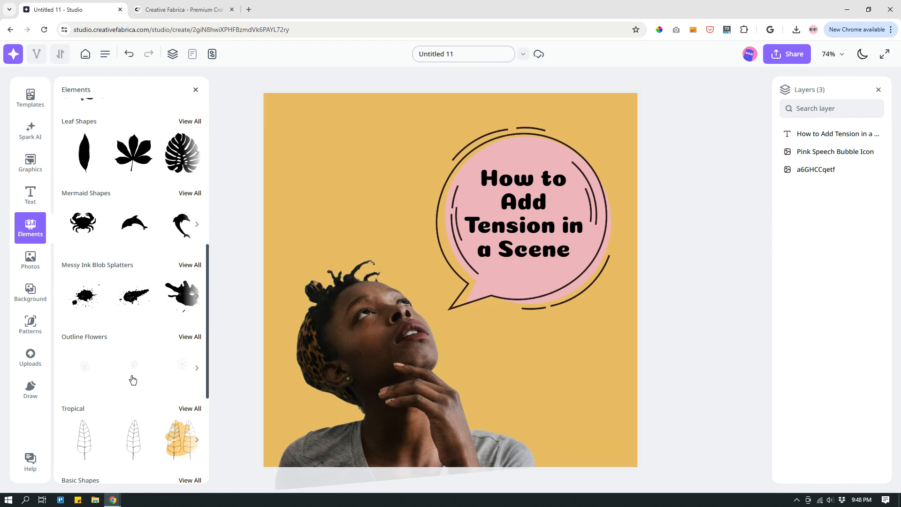
{"action": "scroll", "coordinate": [133, 379], "scroll_direction": "up", "scroll_amount": 1}
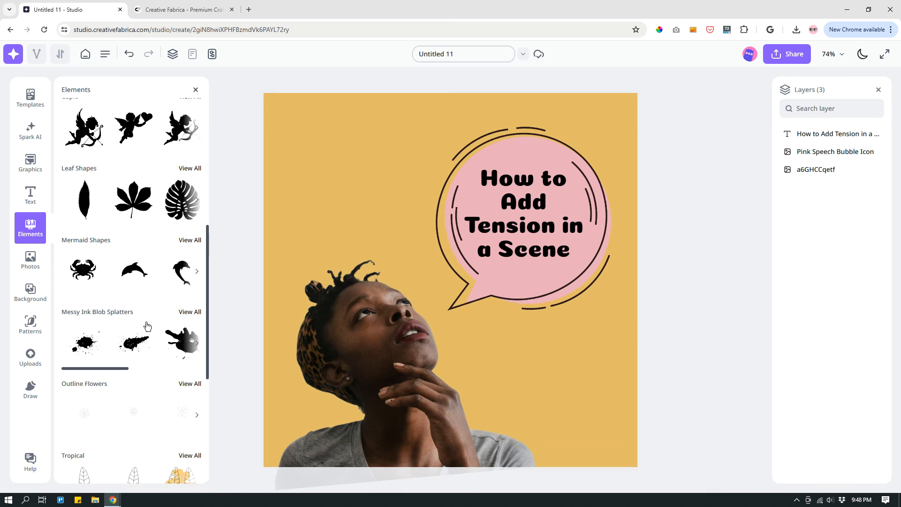
{"action": "scroll", "coordinate": [146, 325], "scroll_direction": "up", "scroll_amount": 6}
{"action": "scroll", "coordinate": [123, 315], "scroll_direction": "down", "scroll_amount": 7}
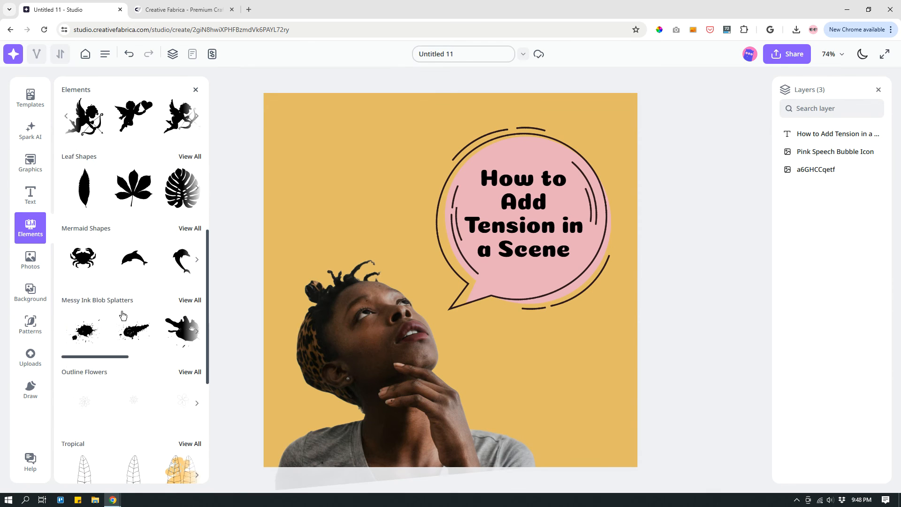
{"action": "scroll", "coordinate": [122, 315], "scroll_direction": "down", "scroll_amount": 3}
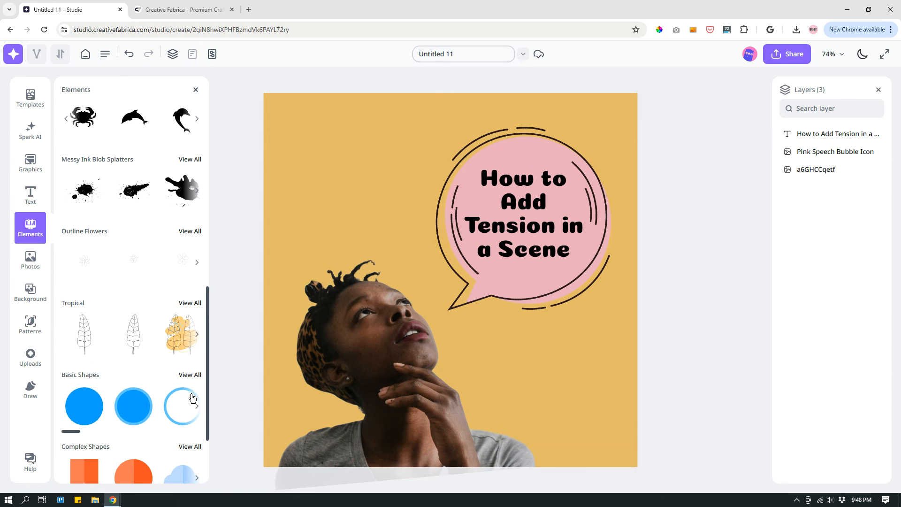
{"action": "scroll", "coordinate": [160, 306], "scroll_direction": "down", "scroll_amount": 1}
{"action": "scroll", "coordinate": [160, 305], "scroll_direction": "down", "scroll_amount": 2}
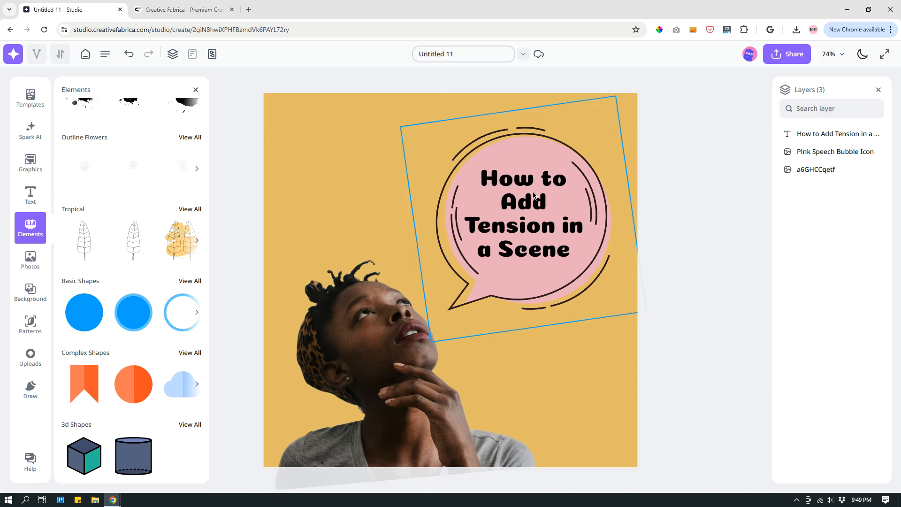
{"action": "left_click", "coordinate": [188, 281]}
{"action": "scroll", "coordinate": [171, 253], "scroll_direction": "up", "scroll_amount": 1}
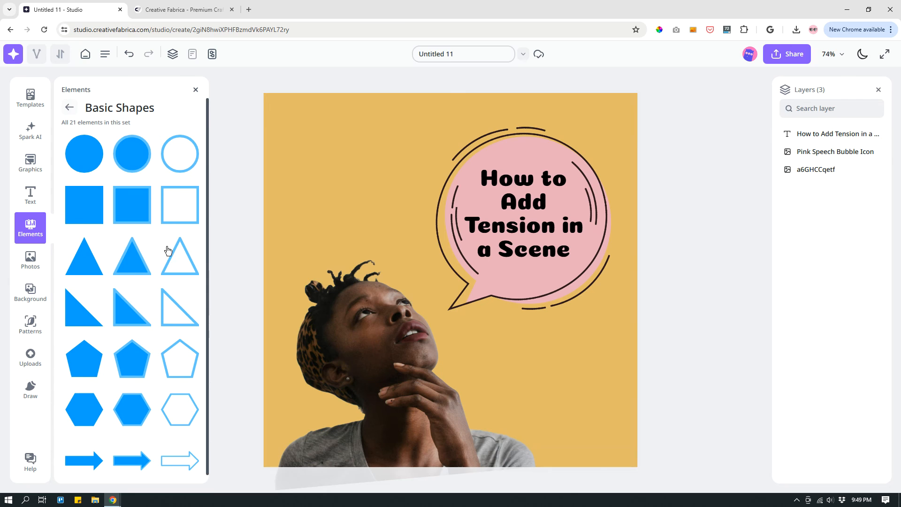
Step: Add an unfilled circle from the basic shapes and place it above the woman's head at about 86 x 86
{"action": "left_click", "coordinate": [178, 167]}
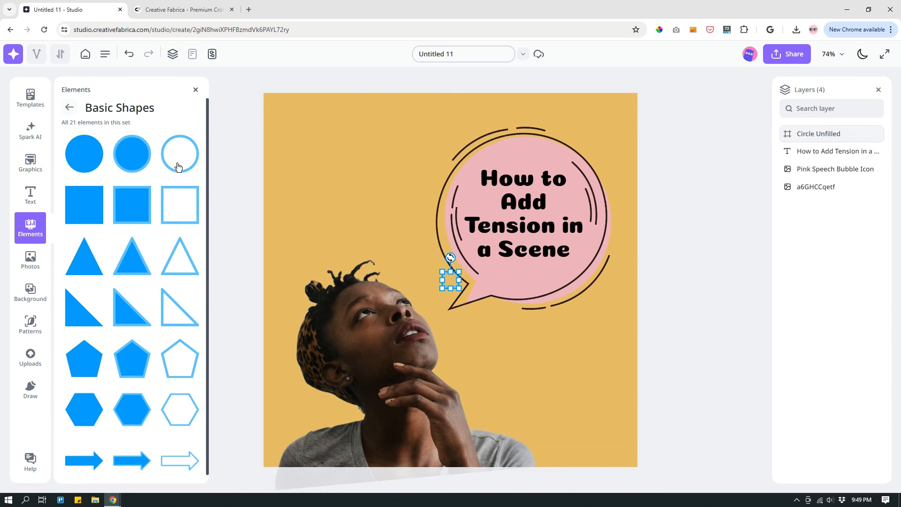
{"action": "left_click", "coordinate": [558, 351]}
{"action": "left_click_drag", "start_coordinate": [444, 284], "coordinate": [333, 188]}
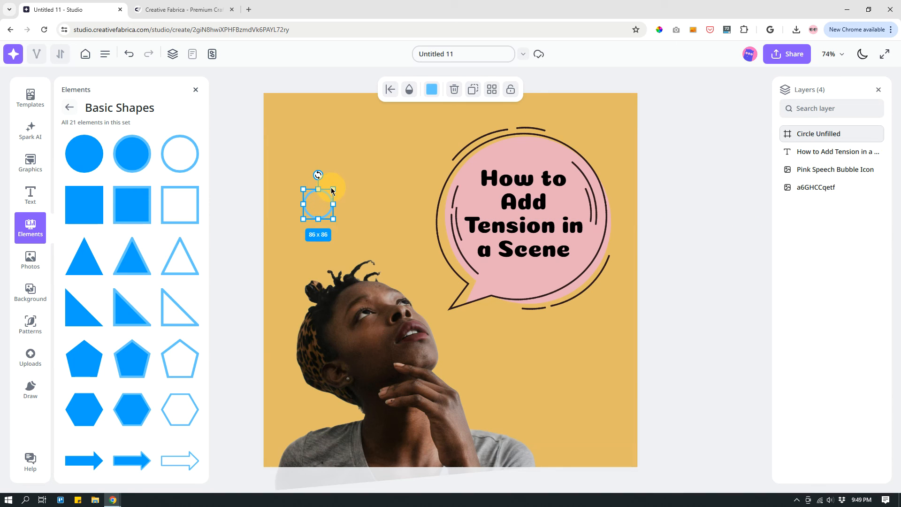
Step: Recolour the circle outline white and move it slightly closer to the woman's head
{"action": "left_click", "coordinate": [432, 89]}
{"action": "left_click_drag", "start_coordinate": [388, 123], "coordinate": [373, 111]}
{"action": "left_click", "coordinate": [319, 149]}
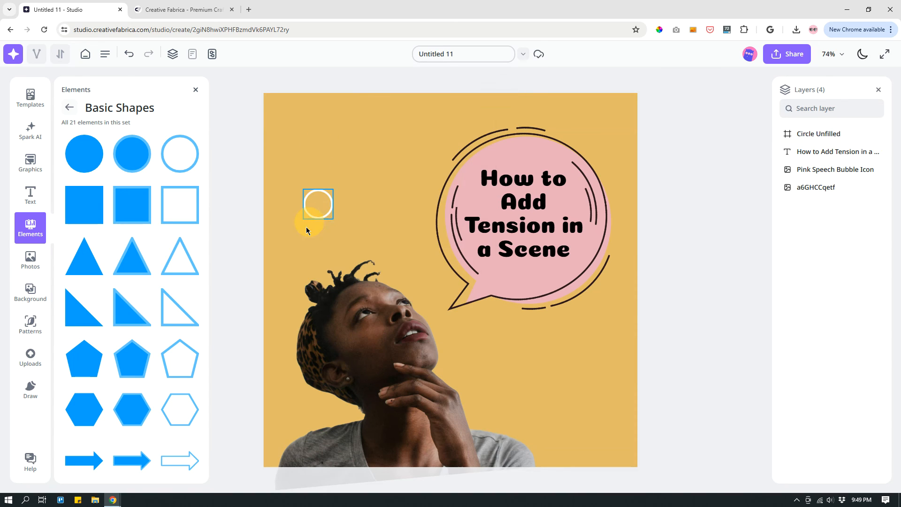
{"action": "left_click_drag", "start_coordinate": [325, 214], "coordinate": [317, 236]}
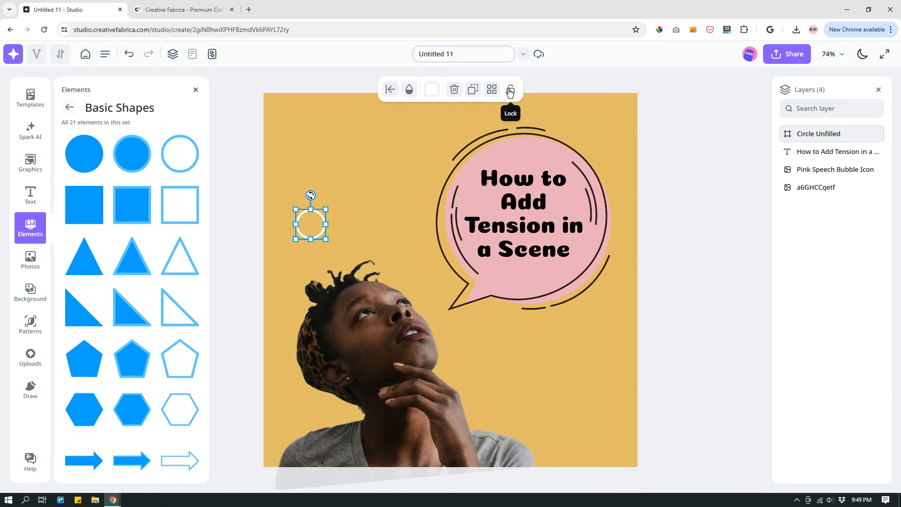
Step: Lock the pink speech bubble graphic and check that the text over it can still be selected
{"action": "left_click", "coordinate": [544, 151]}
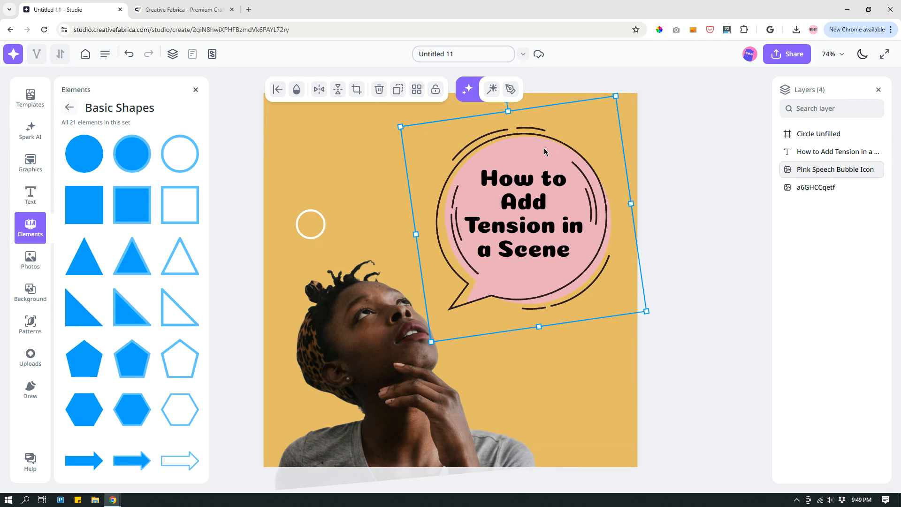
{"action": "left_click", "coordinate": [435, 89]}
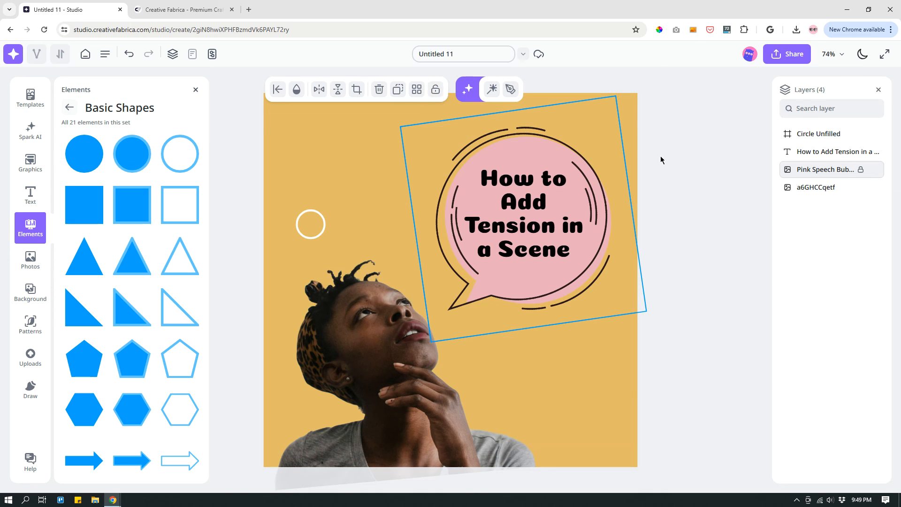
{"action": "left_click", "coordinate": [523, 224]}
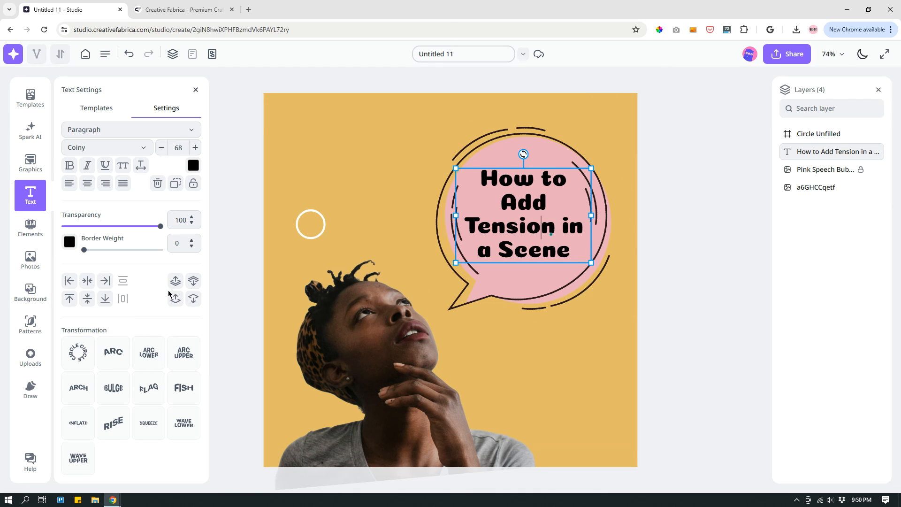
{"action": "left_click", "coordinate": [674, 202]}
{"action": "left_click", "coordinate": [511, 212]}
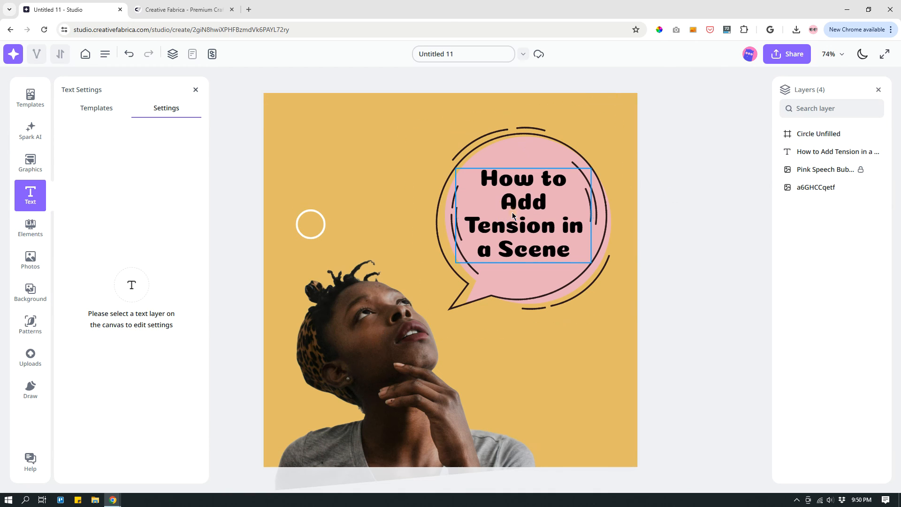
Step: Unlock the pink speech bubble graphic and deselect it
{"action": "left_click", "coordinate": [535, 153]}
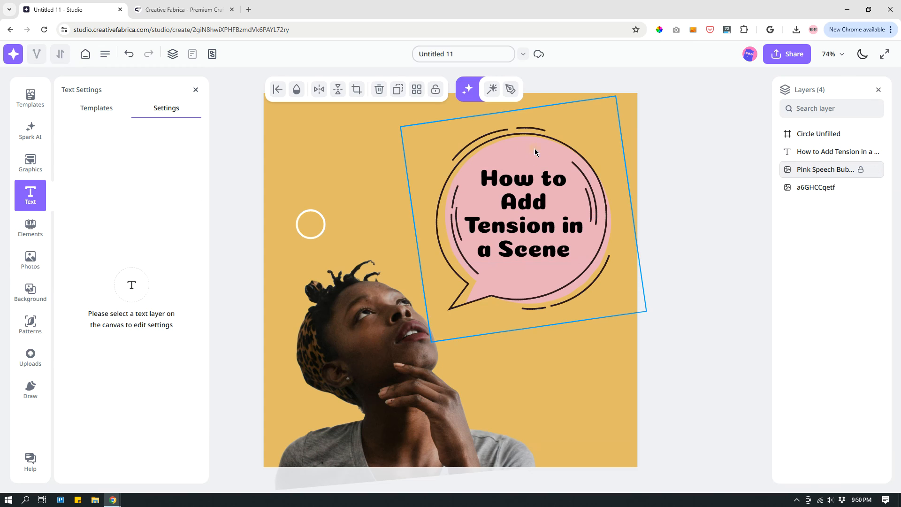
{"action": "left_click", "coordinate": [436, 96]}
{"action": "left_click", "coordinate": [436, 89]}
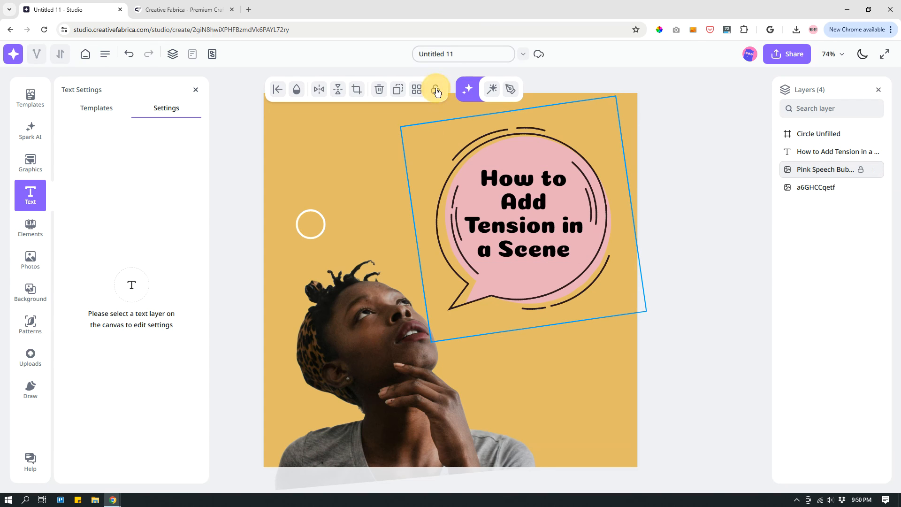
{"action": "left_click", "coordinate": [436, 89]}
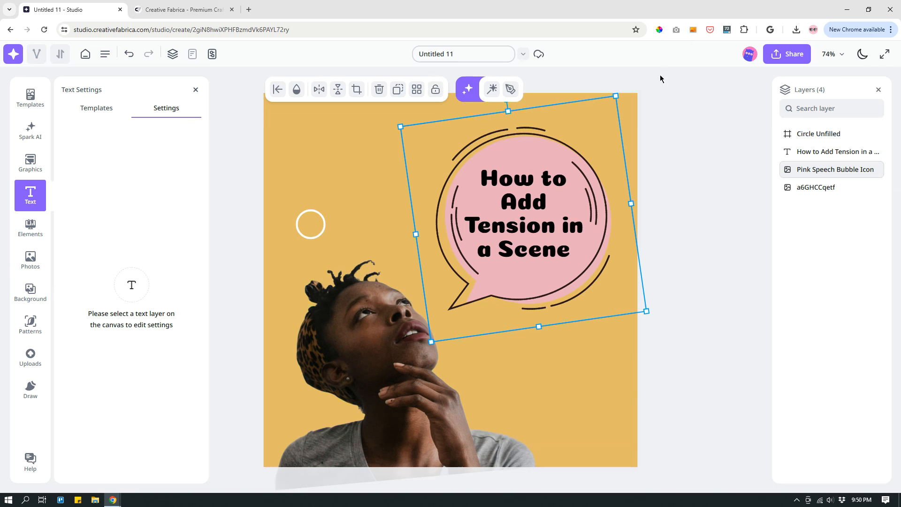
{"action": "left_click", "coordinate": [331, 173]}
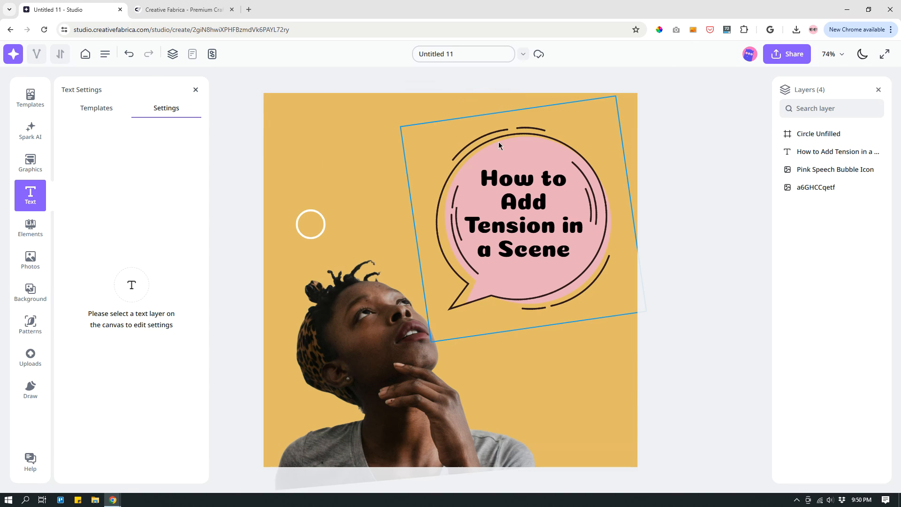
Step: Lock the pink speech bubble graphic again and deselect it
{"action": "left_click", "coordinate": [441, 147]}
{"action": "left_click", "coordinate": [436, 90]}
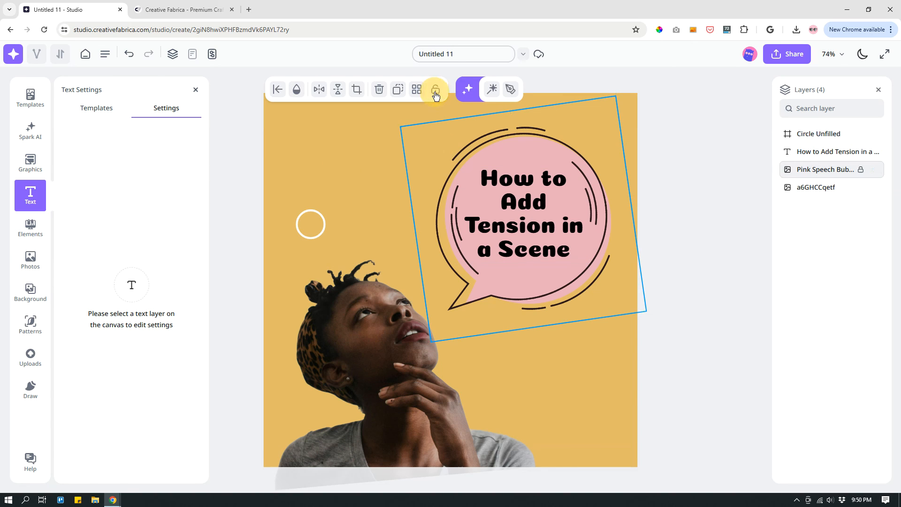
{"action": "left_click", "coordinate": [654, 136]}
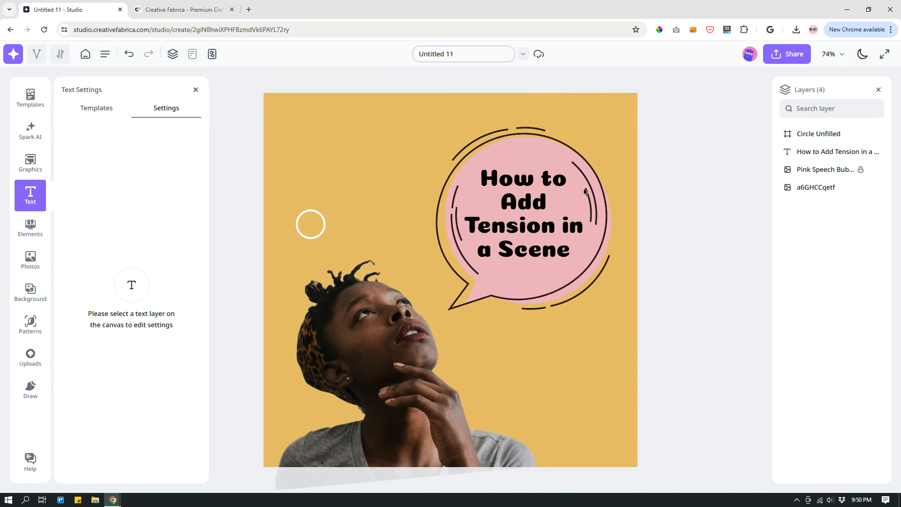
Step: Lock the white circle, try to move it towards the upper part of the canvas, and deselect it
{"action": "left_click", "coordinate": [506, 235]}
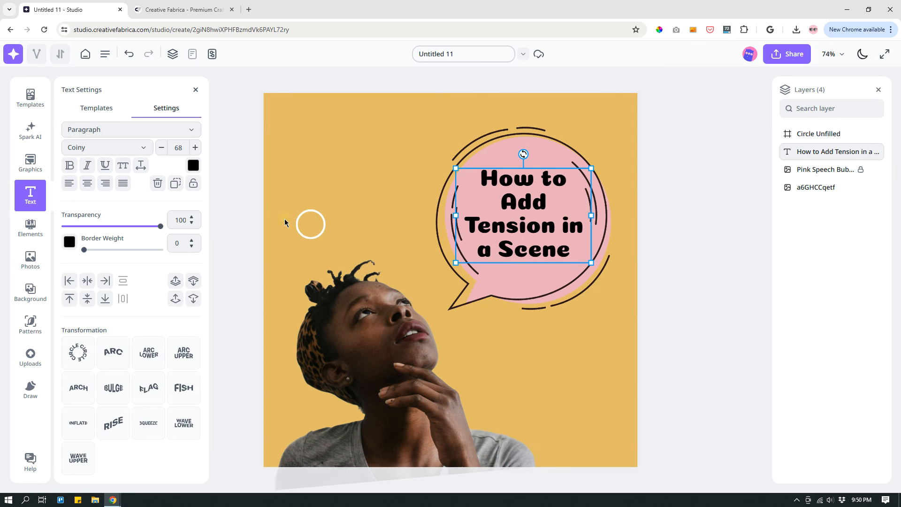
{"action": "left_click", "coordinate": [309, 220]}
{"action": "left_click", "coordinate": [505, 89]}
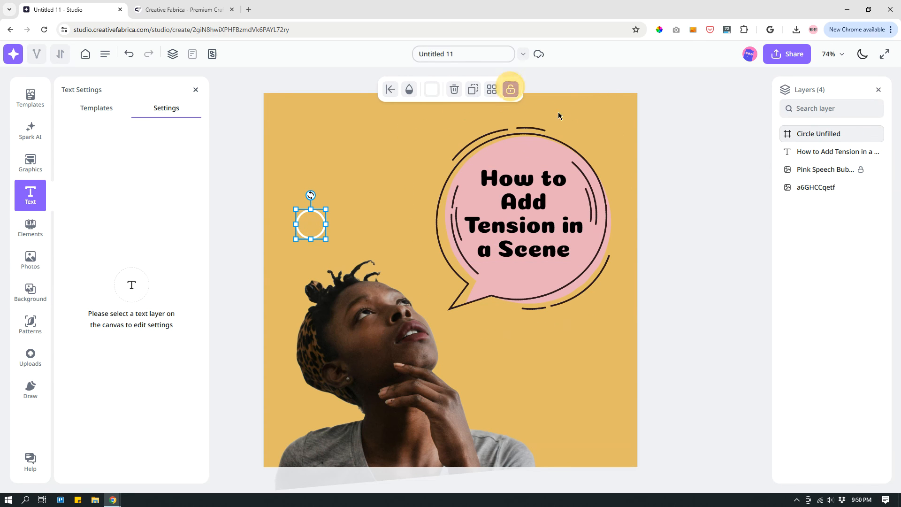
{"action": "left_click_drag", "start_coordinate": [310, 218], "coordinate": [330, 192]}
{"action": "left_click", "coordinate": [378, 182]}
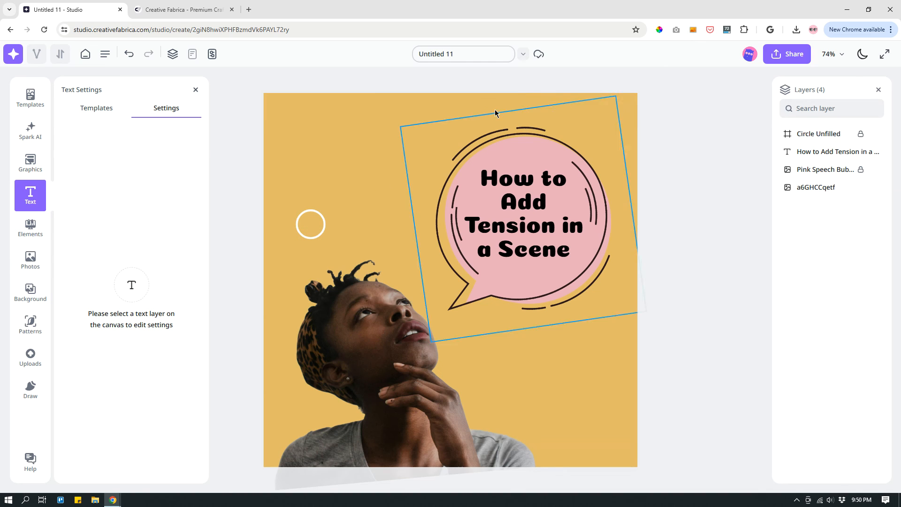
Step: Remove the lock from the pink speech bubble graphic again, leaving the white circle locked
{"action": "left_click", "coordinate": [307, 224]}
{"action": "left_click", "coordinate": [520, 149]}
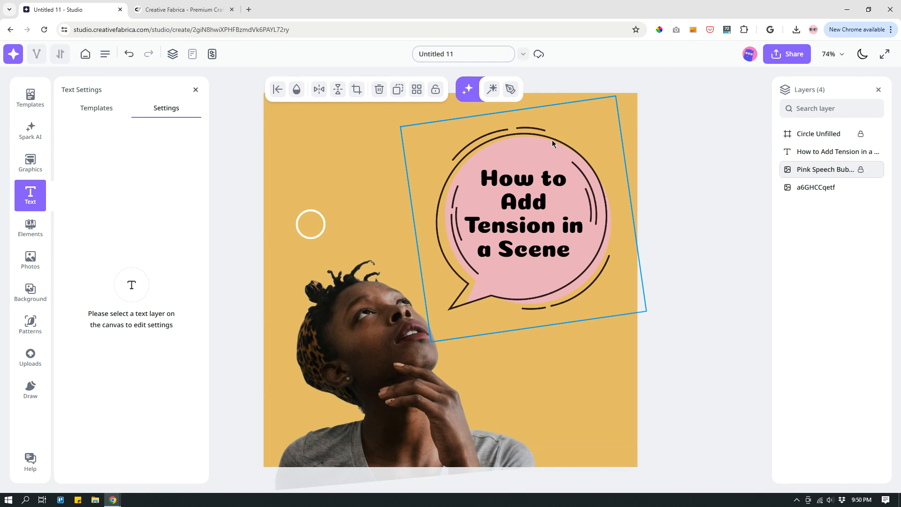
{"action": "left_click", "coordinate": [671, 147]}
{"action": "left_click", "coordinate": [520, 137]}
{"action": "left_click", "coordinate": [435, 89]}
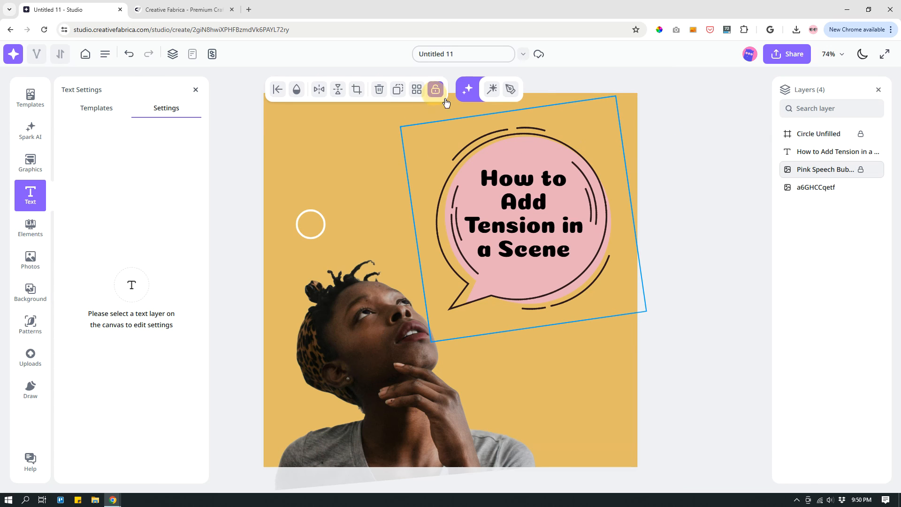
{"action": "left_click", "coordinate": [679, 167]}
{"action": "left_click", "coordinate": [555, 144]}
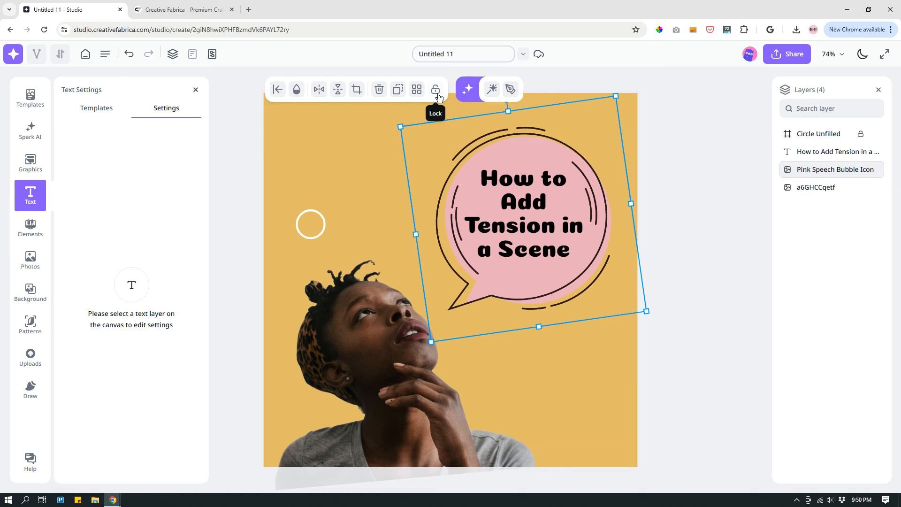
{"action": "left_click", "coordinate": [652, 125]}
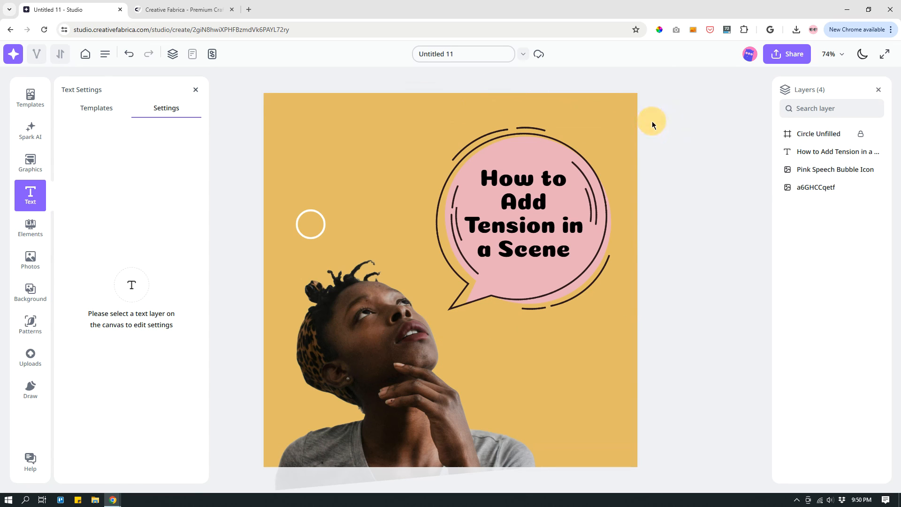
Step: Unlock the white circle and deselect it
{"action": "left_click", "coordinate": [492, 148]}
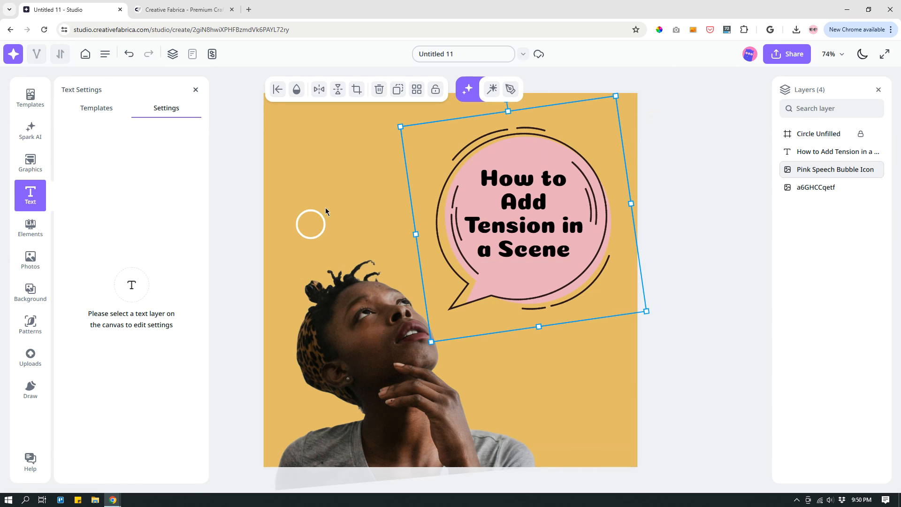
{"action": "left_click", "coordinate": [307, 225]}
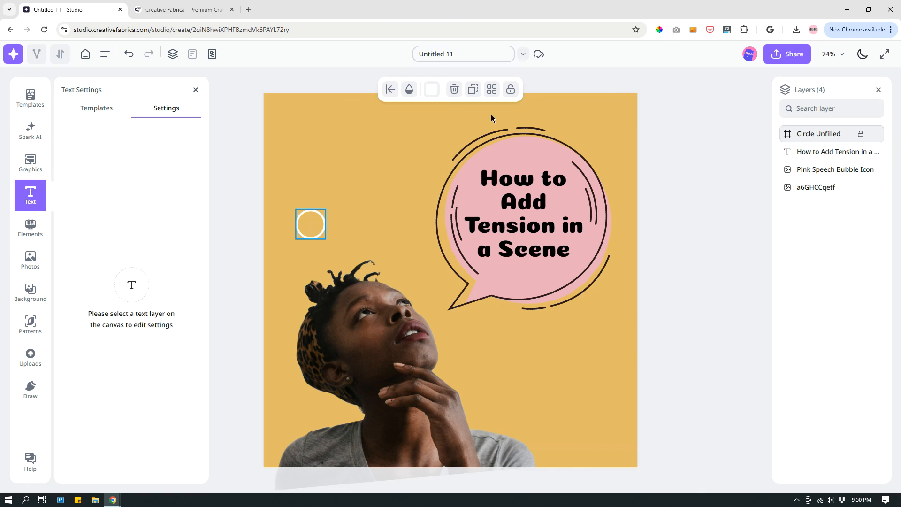
{"action": "left_click", "coordinate": [510, 89]}
{"action": "left_click", "coordinate": [513, 91]}
{"action": "left_click", "coordinate": [312, 223]}
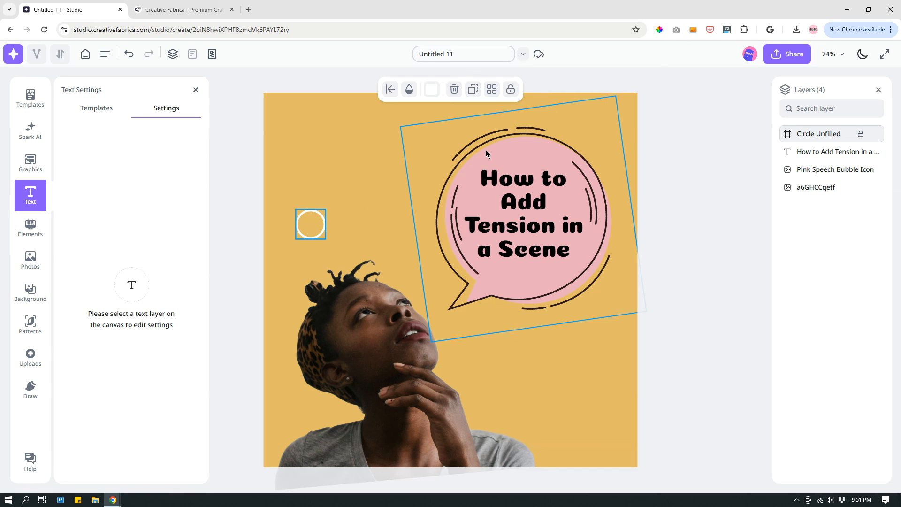
{"action": "left_click", "coordinate": [510, 93]}
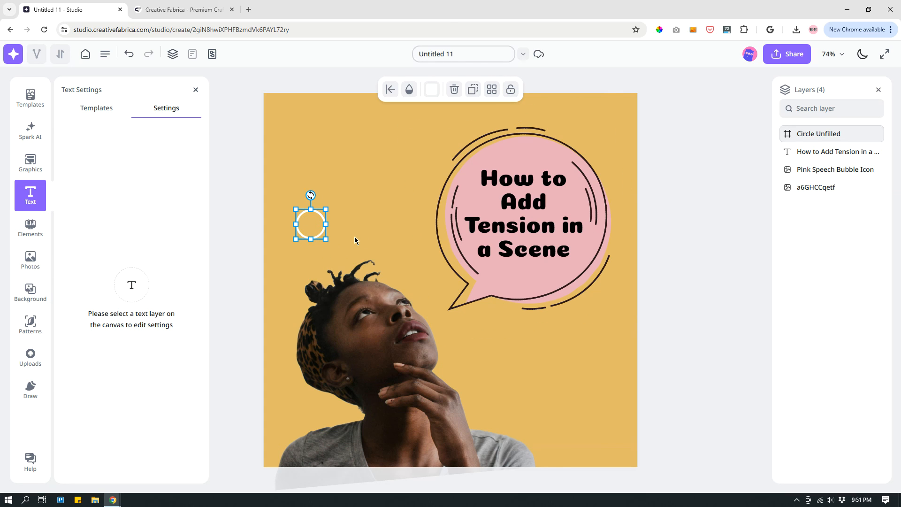
{"action": "left_click", "coordinate": [359, 175]}
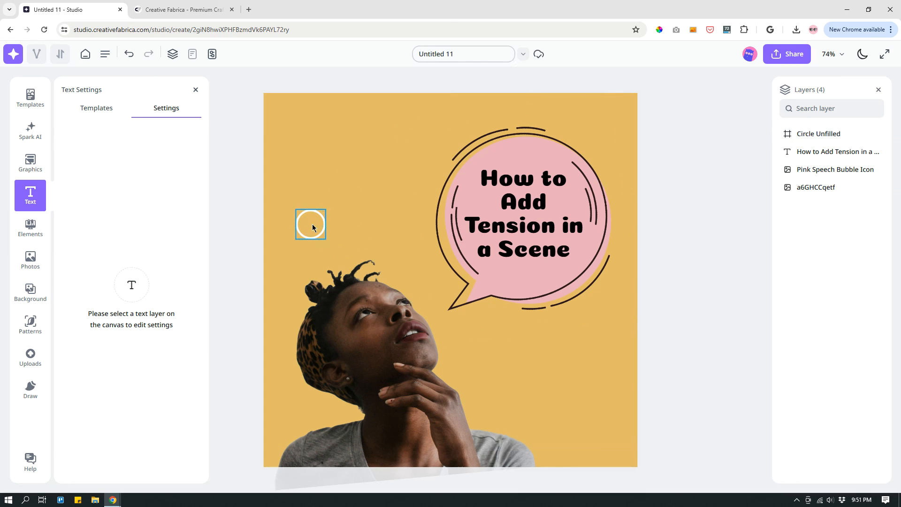
Step: Duplicate the white circle twice, arrange the three as a cluster of decreasing size in the canvas's upper-left corner, and tilt the cluster clockwise
{"action": "left_click", "coordinate": [312, 224]}
{"action": "left_click", "coordinate": [473, 90]}
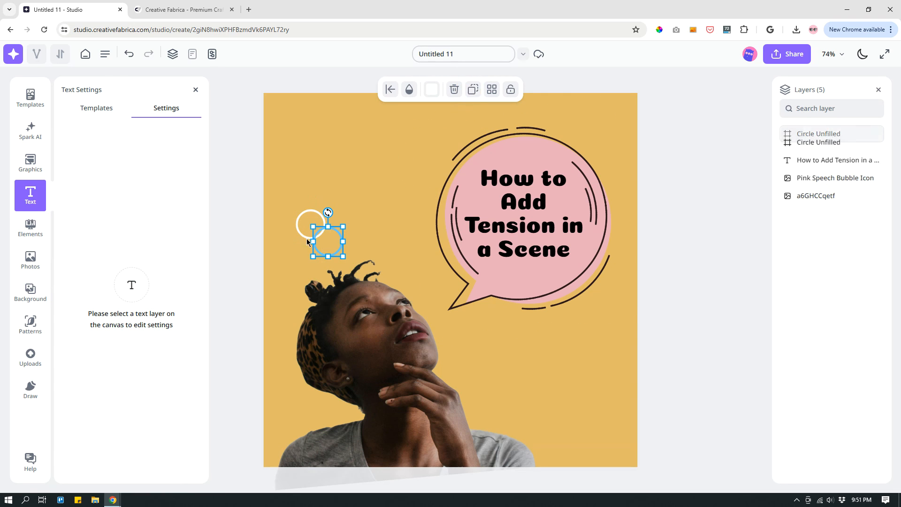
{"action": "left_click_drag", "start_coordinate": [322, 232], "coordinate": [319, 178]}
{"action": "left_click", "coordinate": [473, 89]}
{"action": "left_click", "coordinate": [238, 122]}
{"action": "left_click_drag", "start_coordinate": [311, 104], "coordinate": [322, 106]}
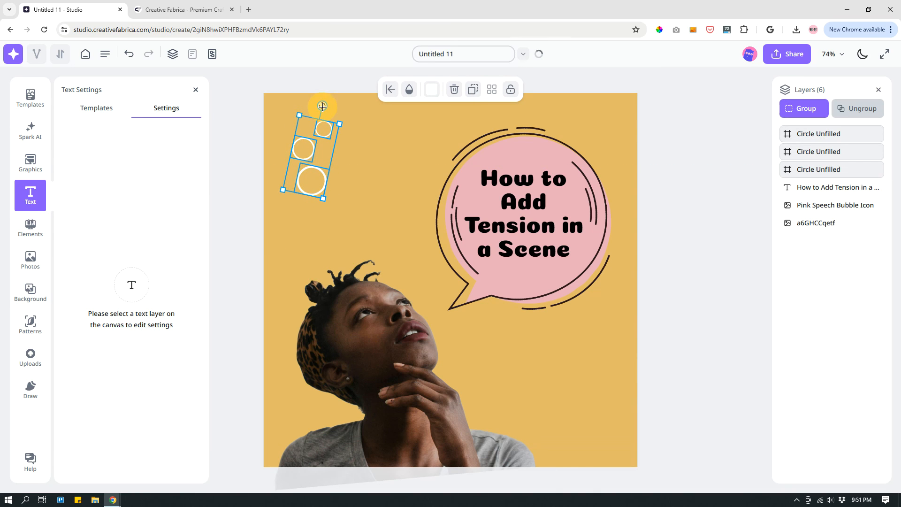
Step: Duplicate the three-circle cluster, place the copy near the canvas's lower-right corner, and rotate it so the largest circle is uppermost
{"action": "left_click", "coordinate": [475, 92]}
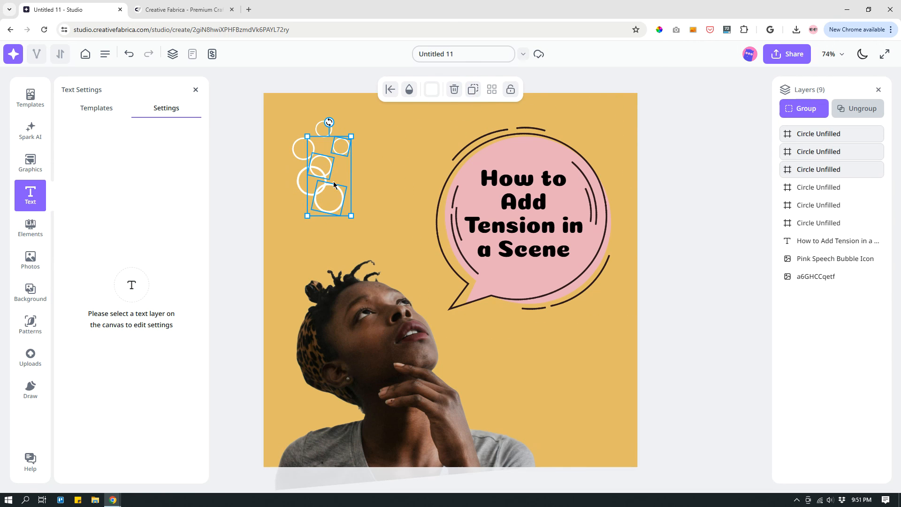
{"action": "left_click_drag", "start_coordinate": [310, 155], "coordinate": [431, 298]}
{"action": "left_click_drag", "start_coordinate": [516, 384], "coordinate": [571, 412]}
{"action": "left_click_drag", "start_coordinate": [564, 331], "coordinate": [545, 446]}
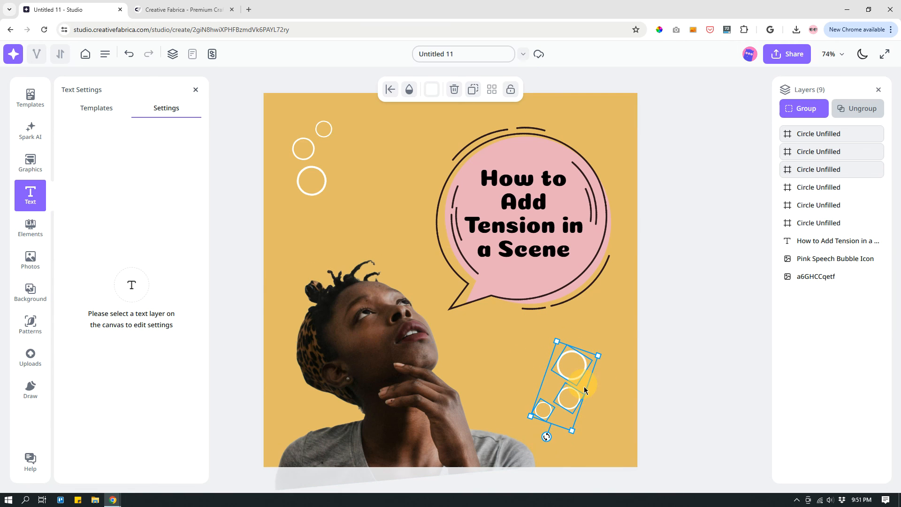
{"action": "mouse_move", "coordinate": [580, 376]}
{"action": "left_mouse_down"}
{"action": "mouse_move", "coordinate": [596, 395]}
{"action": "mouse_move", "coordinate": [593, 376]}
{"action": "left_mouse_up"}
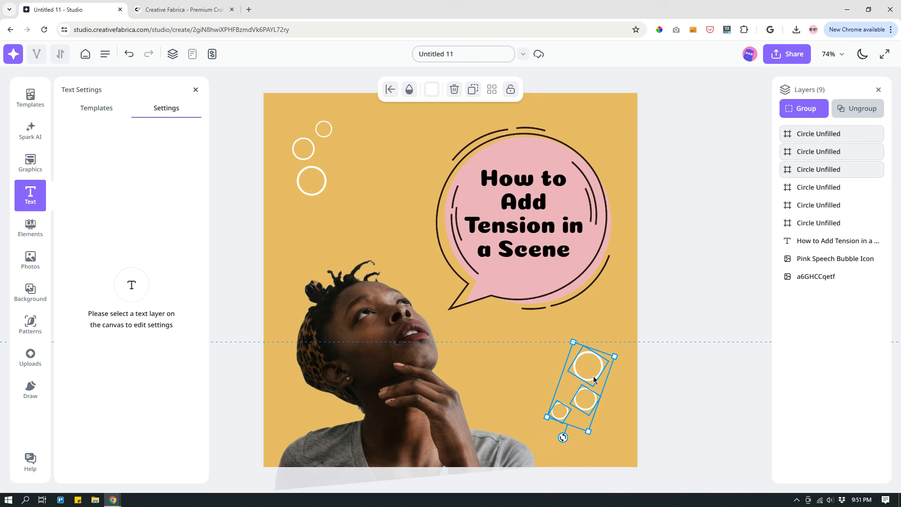
{"action": "left_click", "coordinate": [696, 289]}
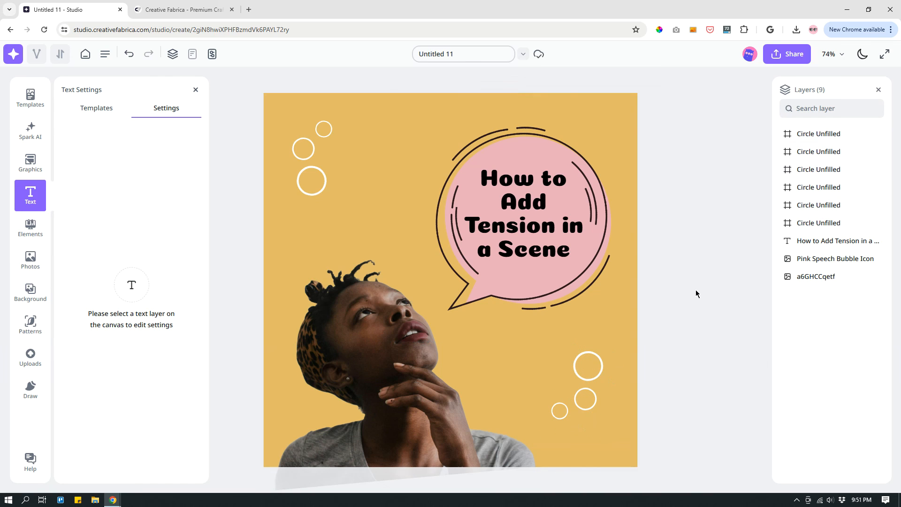
{"action": "left_click_drag", "start_coordinate": [658, 440], "coordinate": [597, 380]}
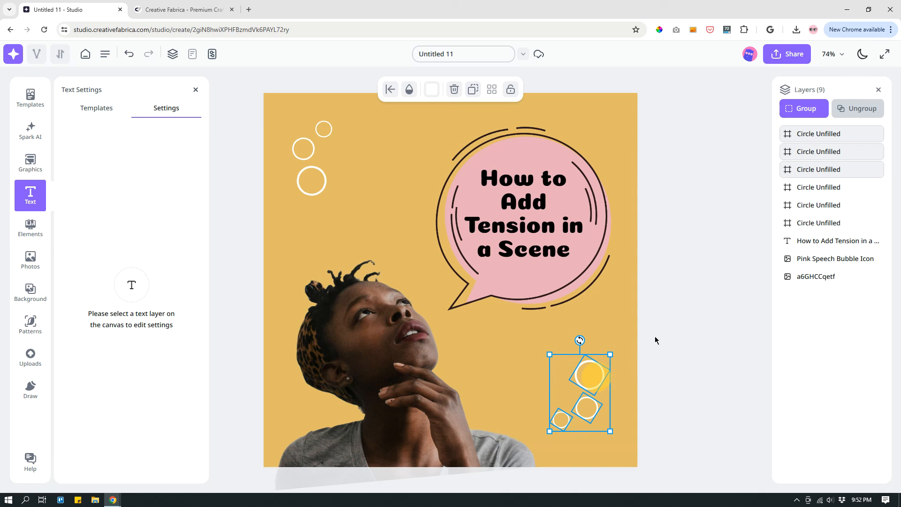
{"action": "left_click", "coordinate": [671, 309]}
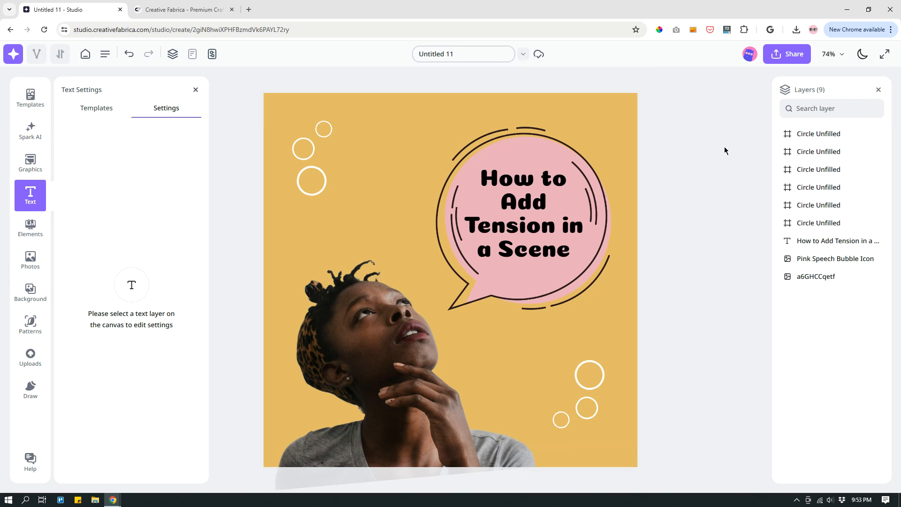
Step: Download the finished design as a JPG and close the download options
{"action": "left_click", "coordinate": [789, 61]}
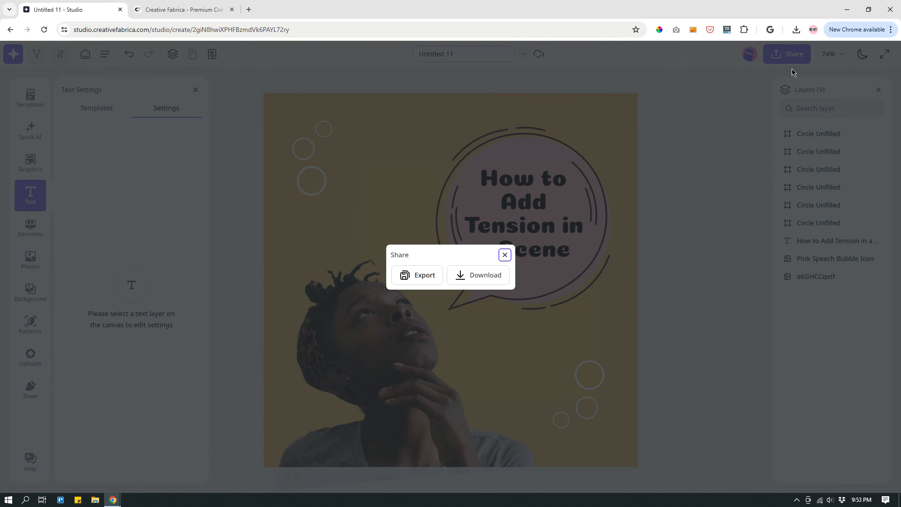
{"action": "left_click", "coordinate": [496, 280]}
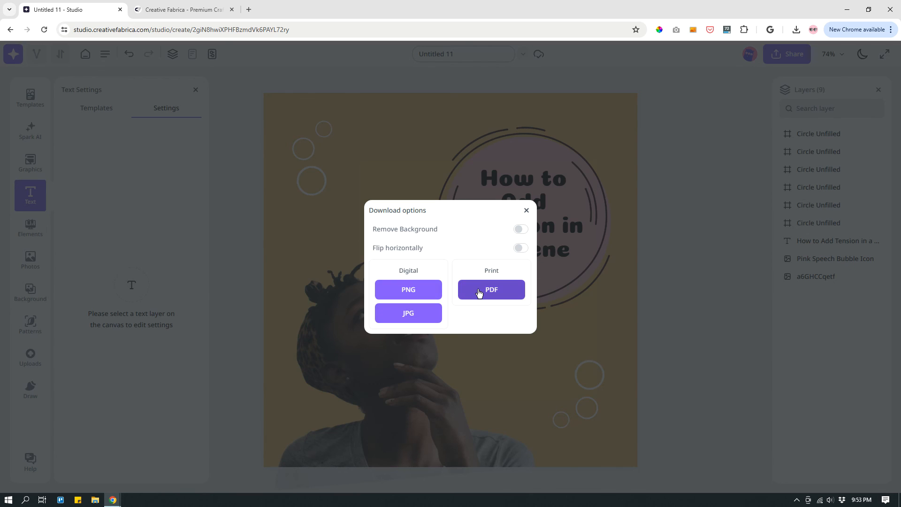
{"action": "left_click", "coordinate": [416, 316]}
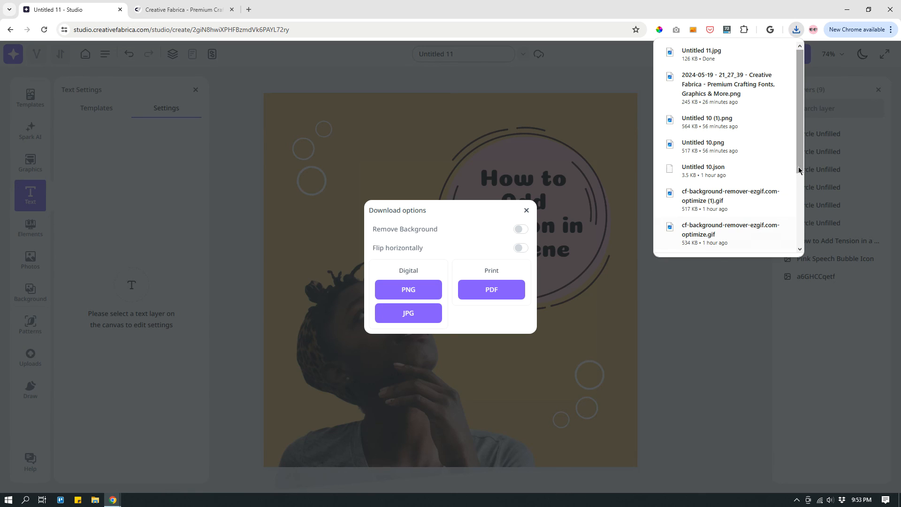
{"action": "left_click", "coordinate": [765, 345]}
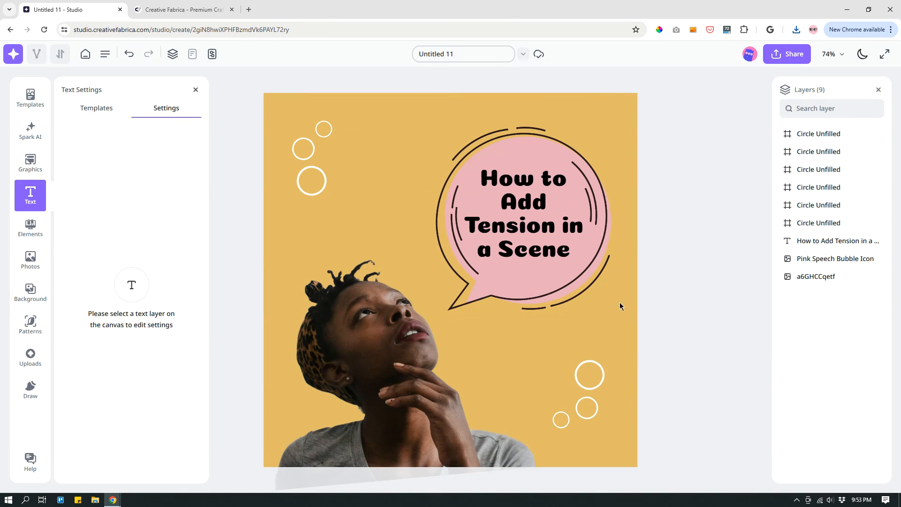